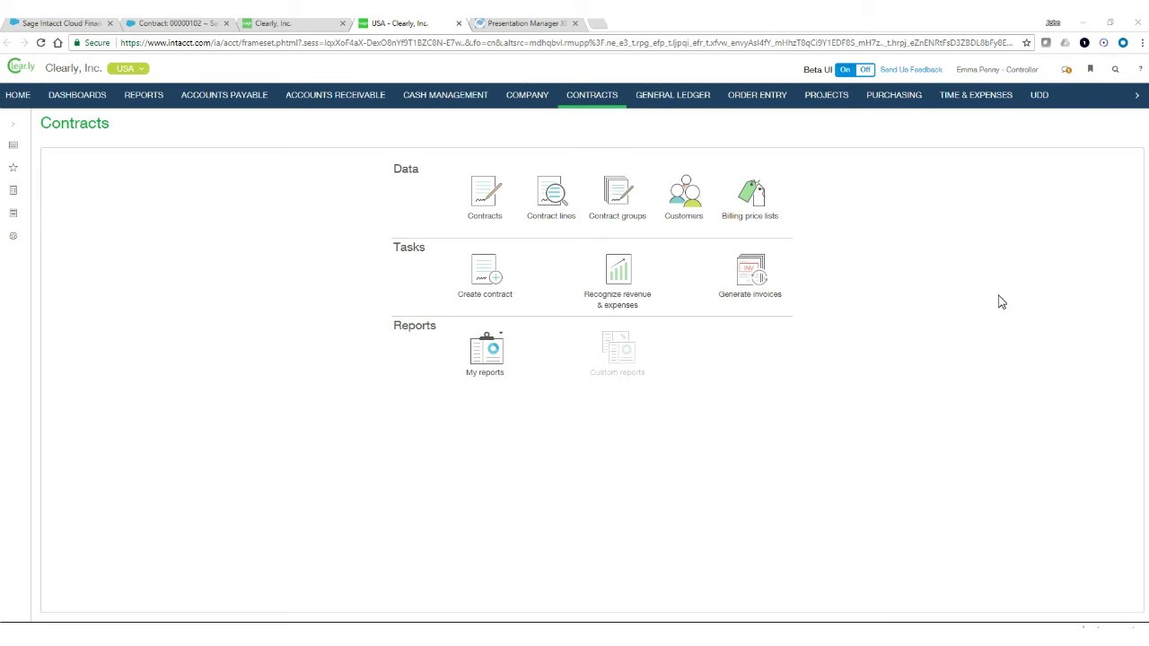
Open the bookmarked contract CN0441, the Vertex Industries Subscription Contract
click(1092, 77)
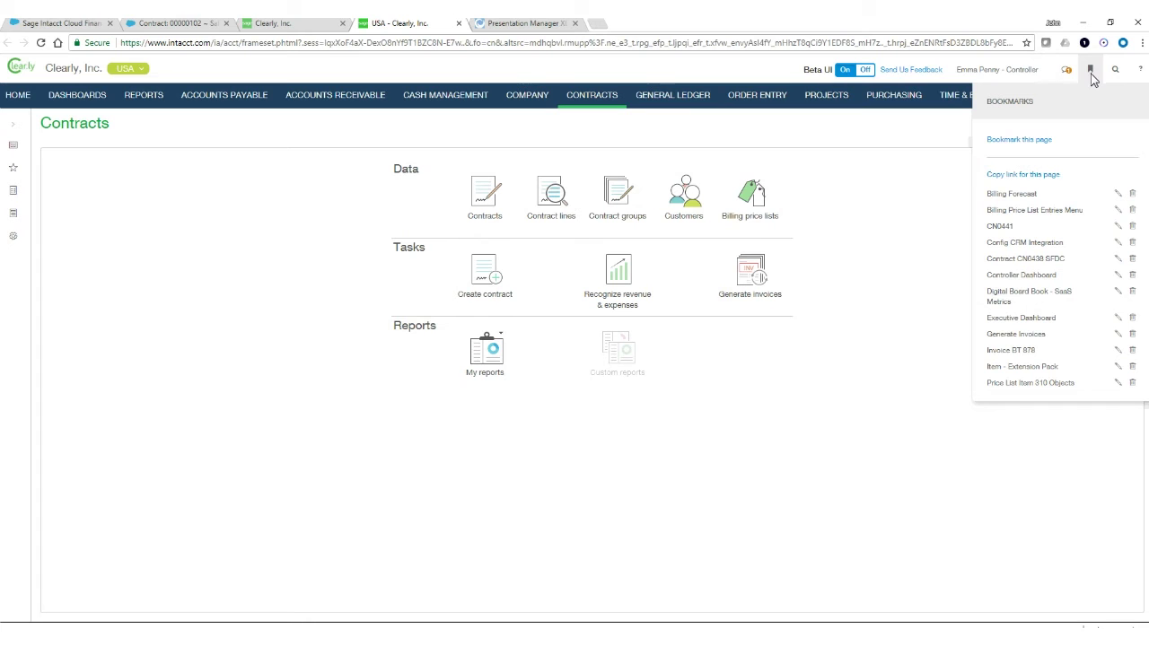
click(1009, 259)
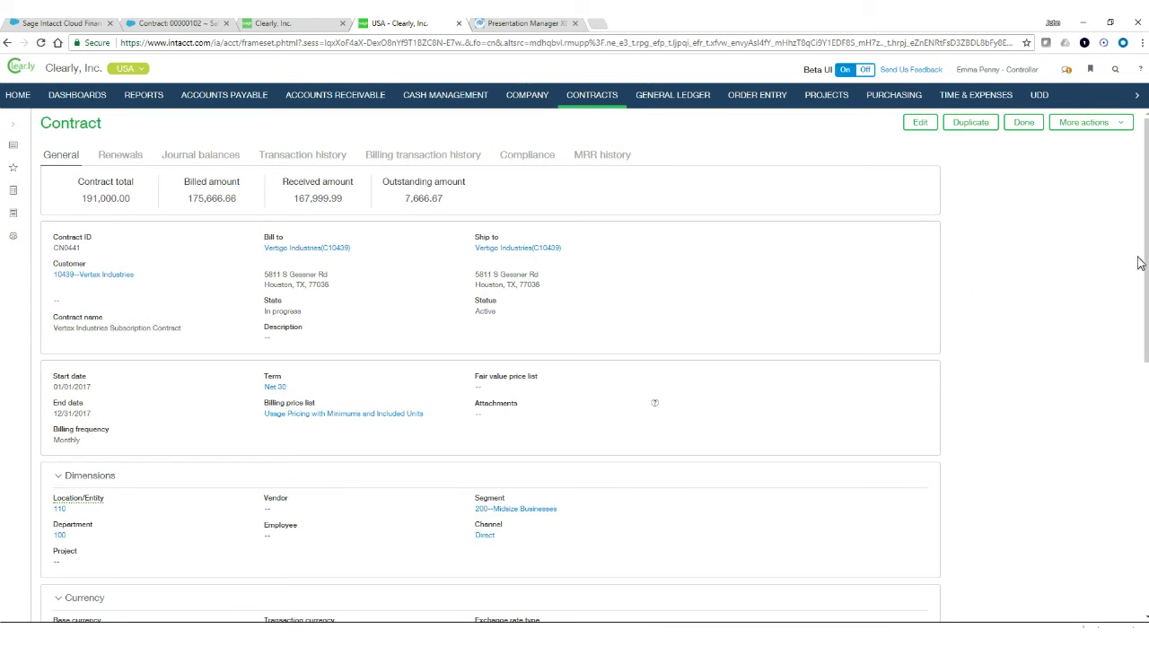
Scroll down to the six contract lines and the Contract expense details section
drag(1147, 259, 1146, 425)
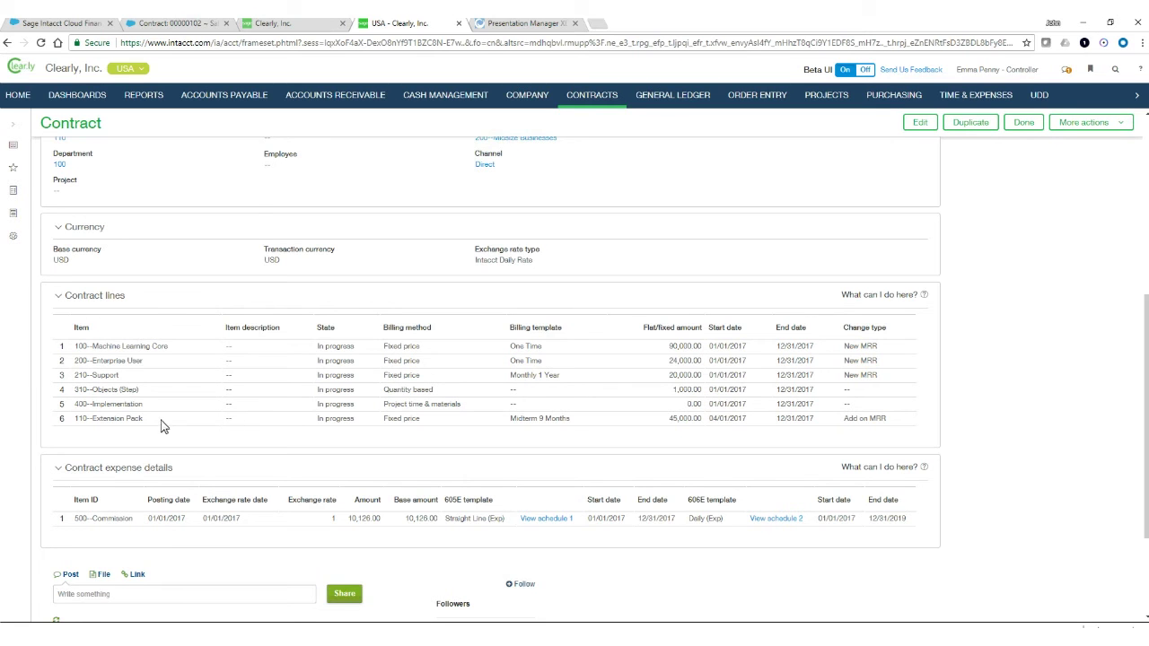
Expand line 1 (100--Machine Learning Core) details to see its One Time billing and revenue templates
triple_click(400, 410)
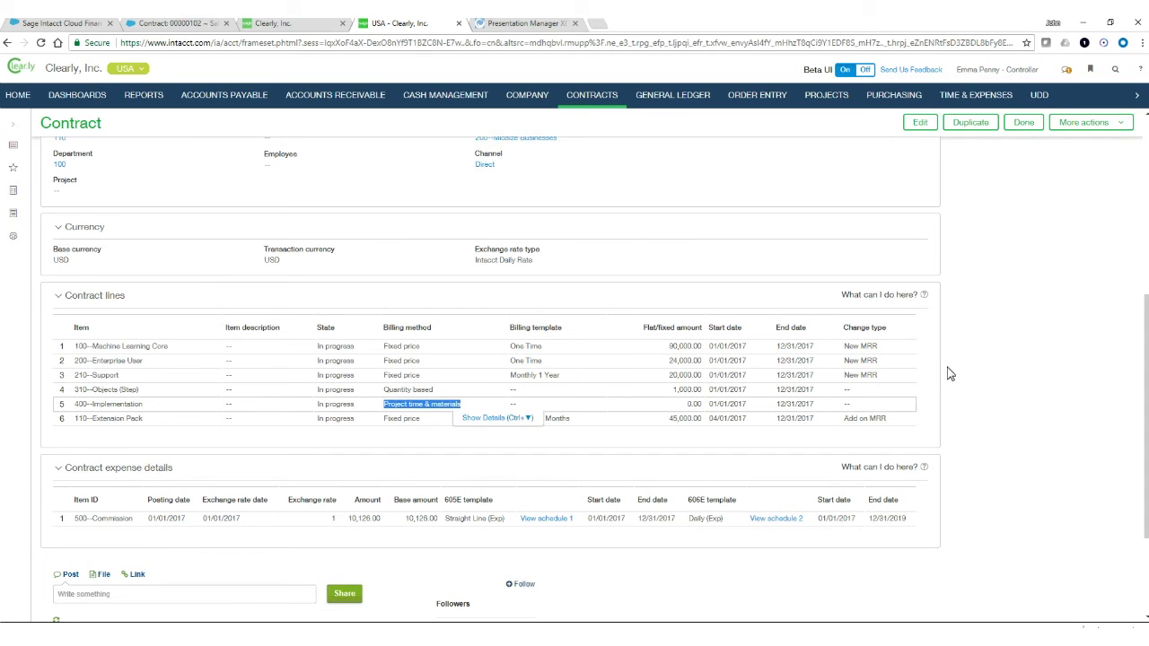
click(1012, 393)
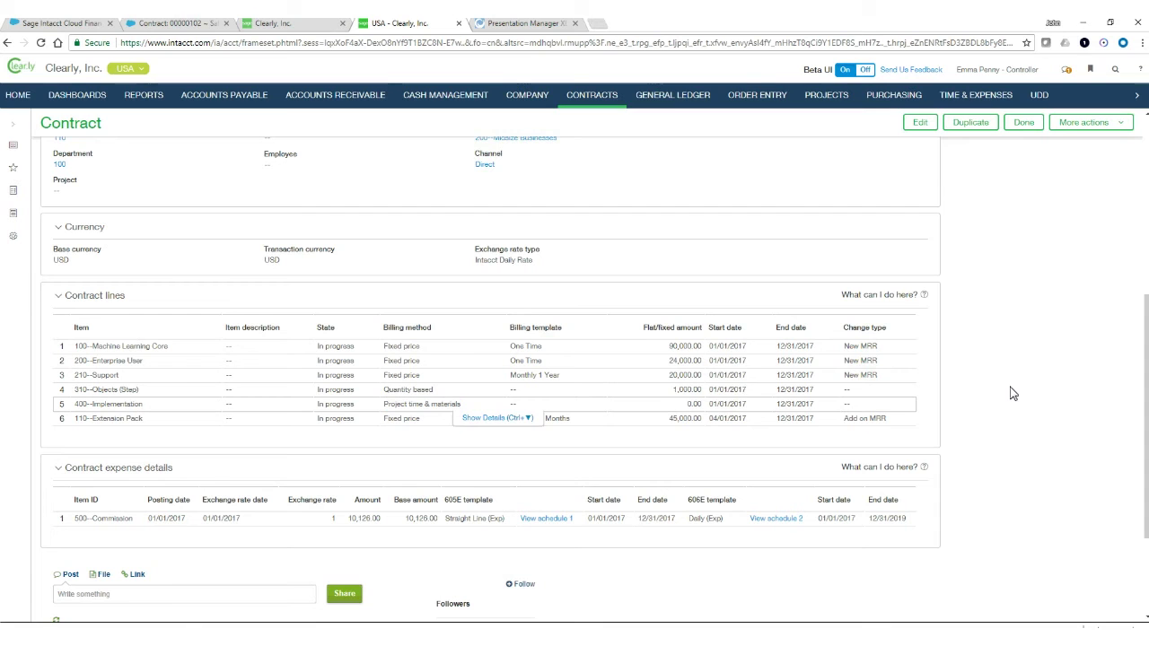
click(483, 362)
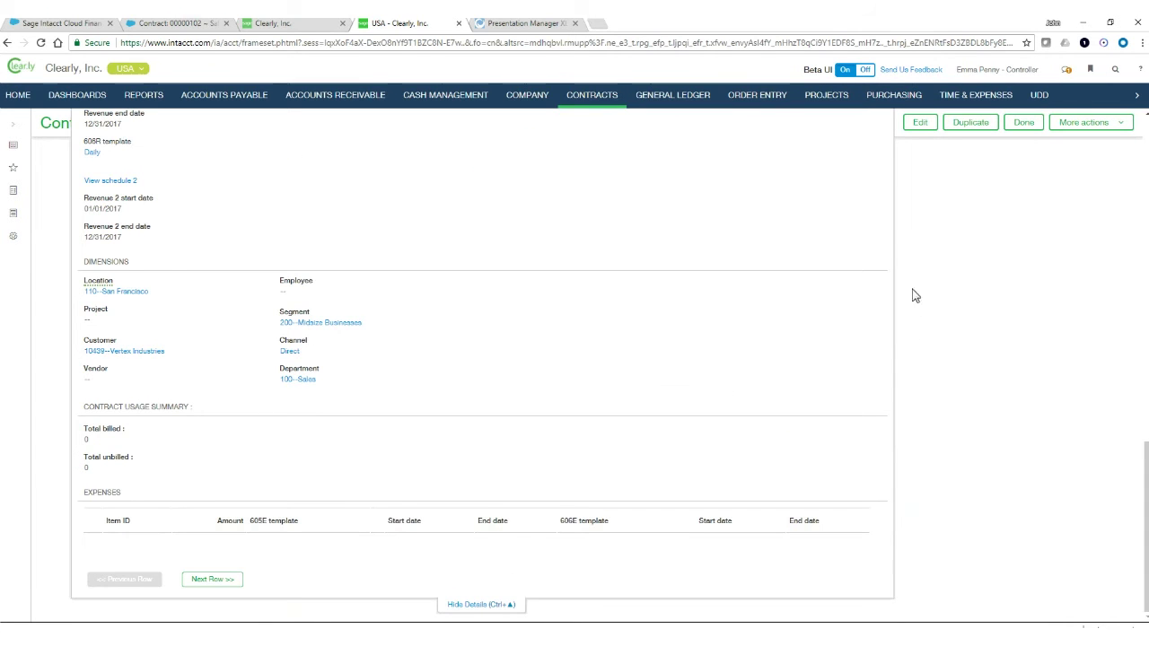
drag(1145, 467, 1144, 326)
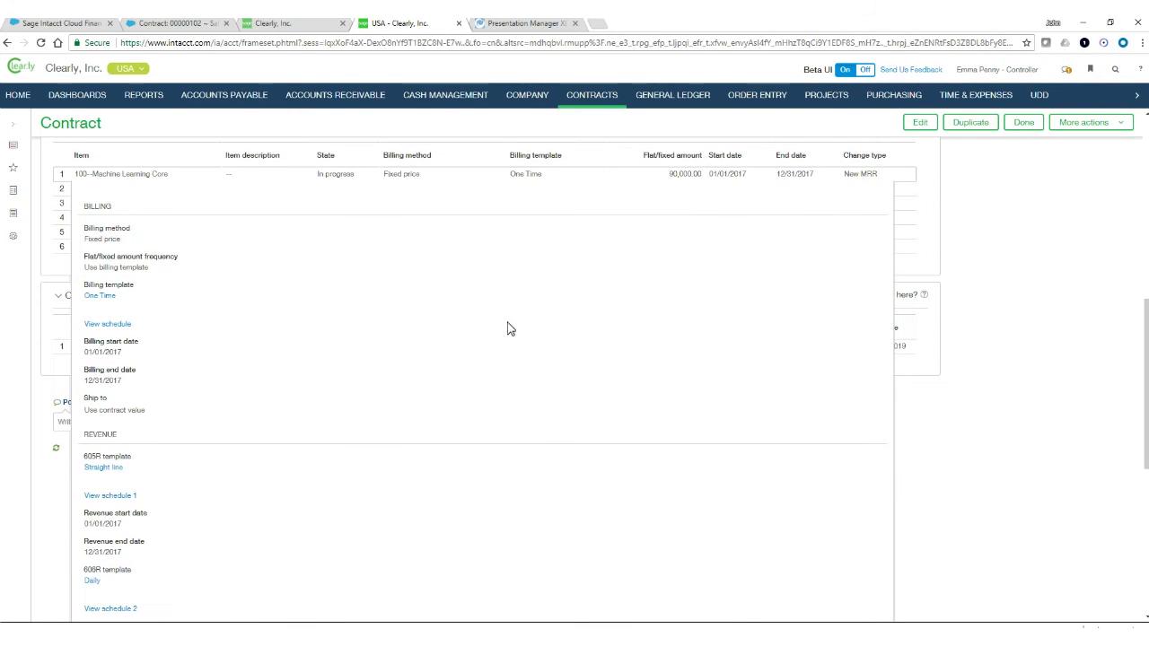
click(101, 297)
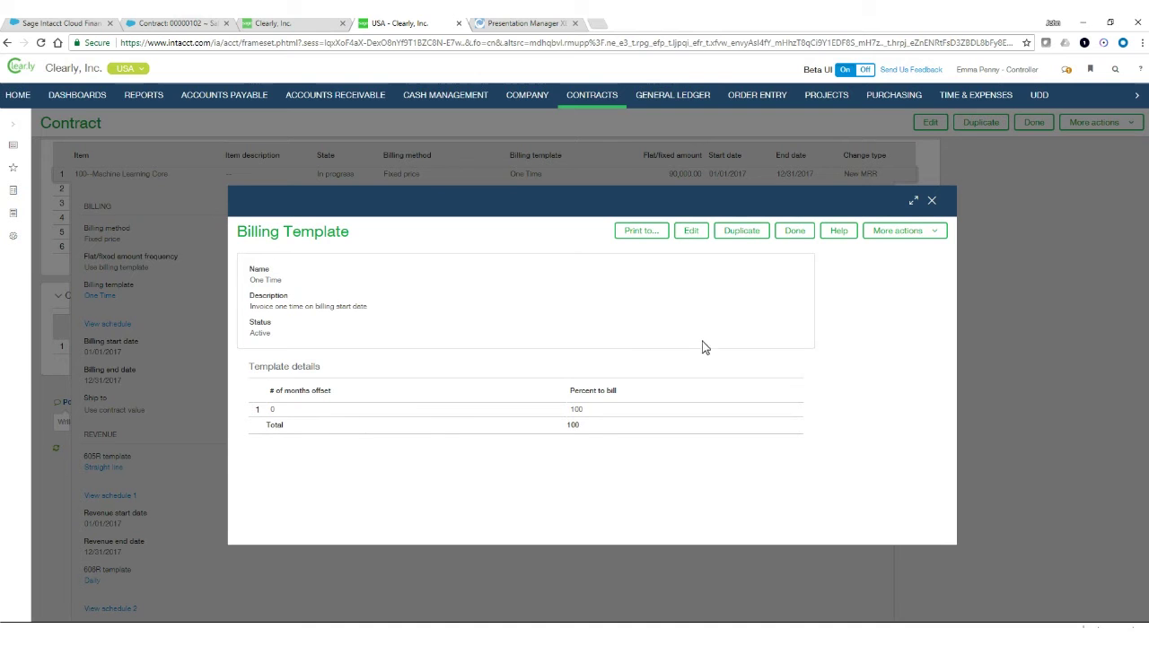
click(799, 235)
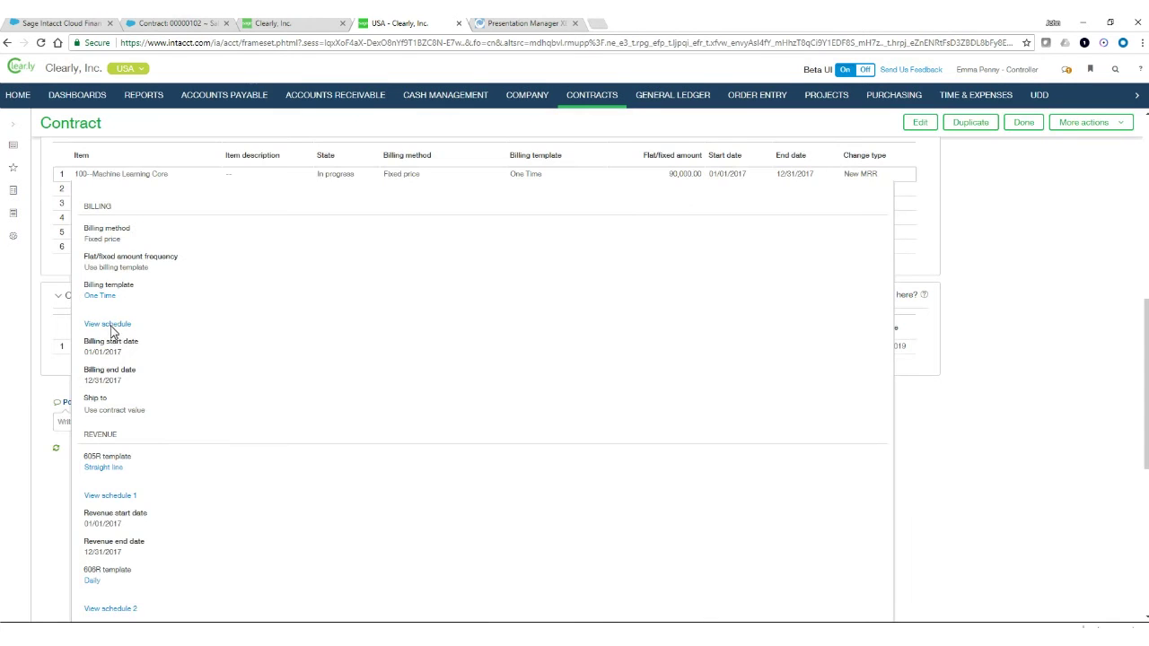
click(111, 326)
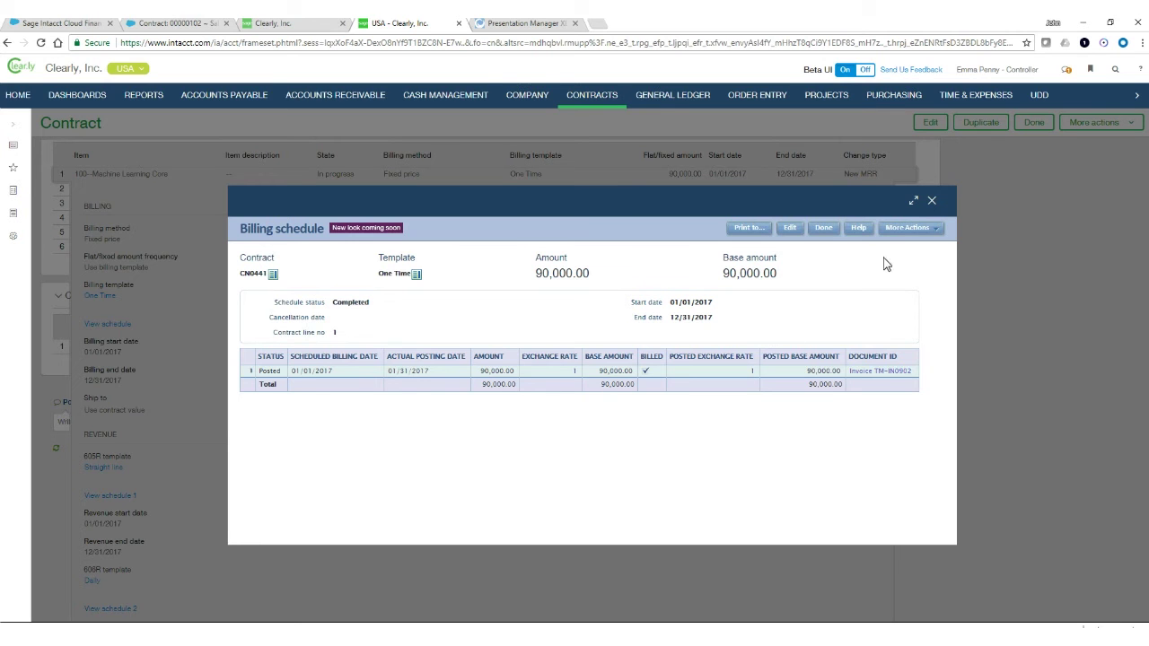
click(933, 201)
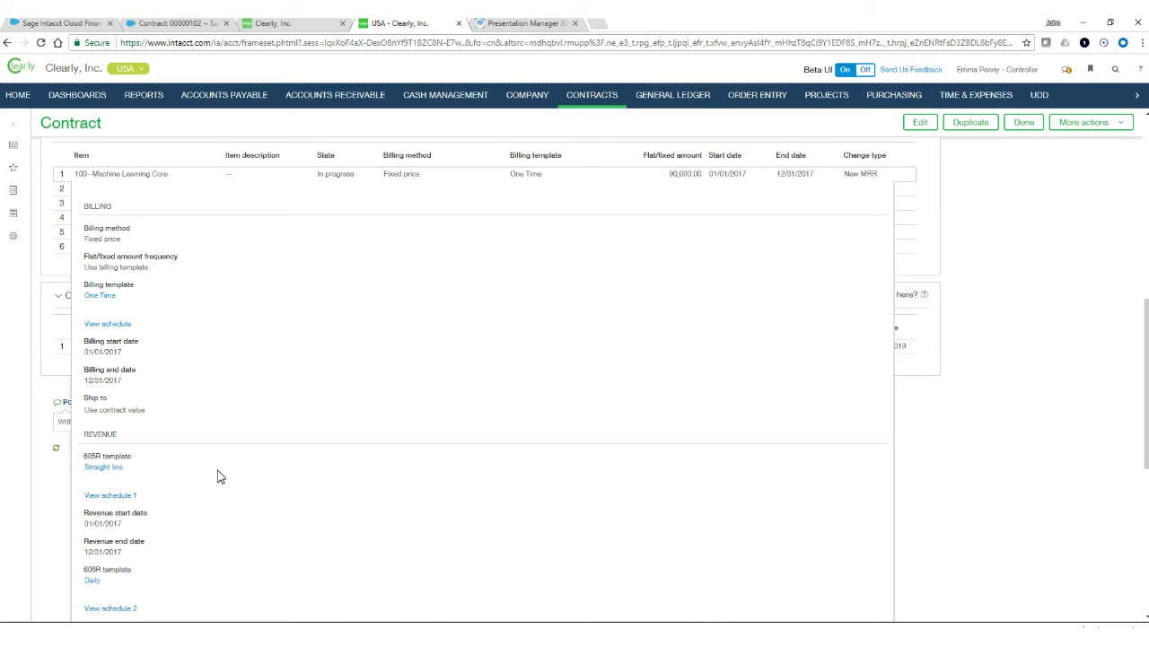
View and close revenue schedules 1 and 2 for the Machine Learning Core line
drag(1146, 356, 1145, 392)
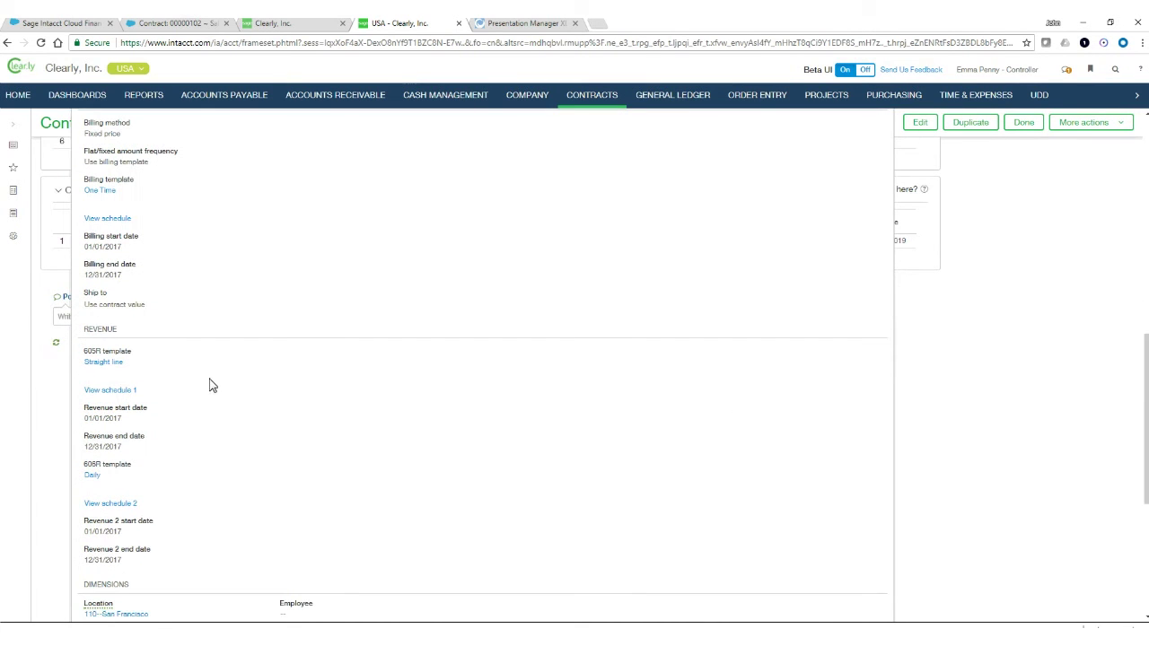
click(104, 392)
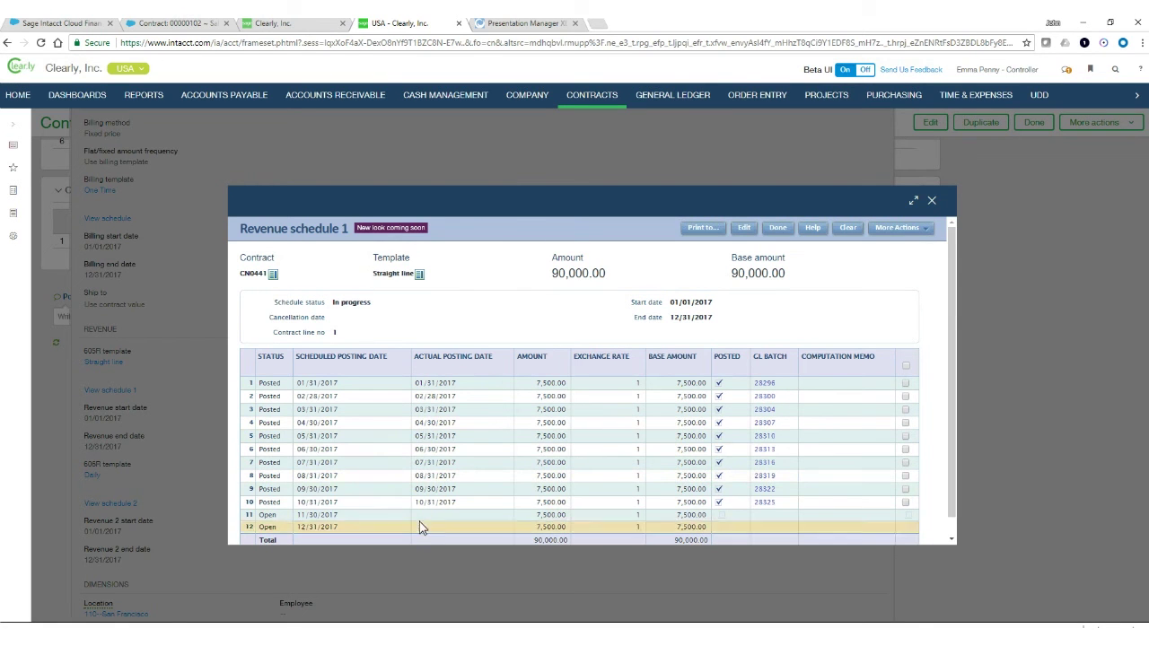
click(932, 202)
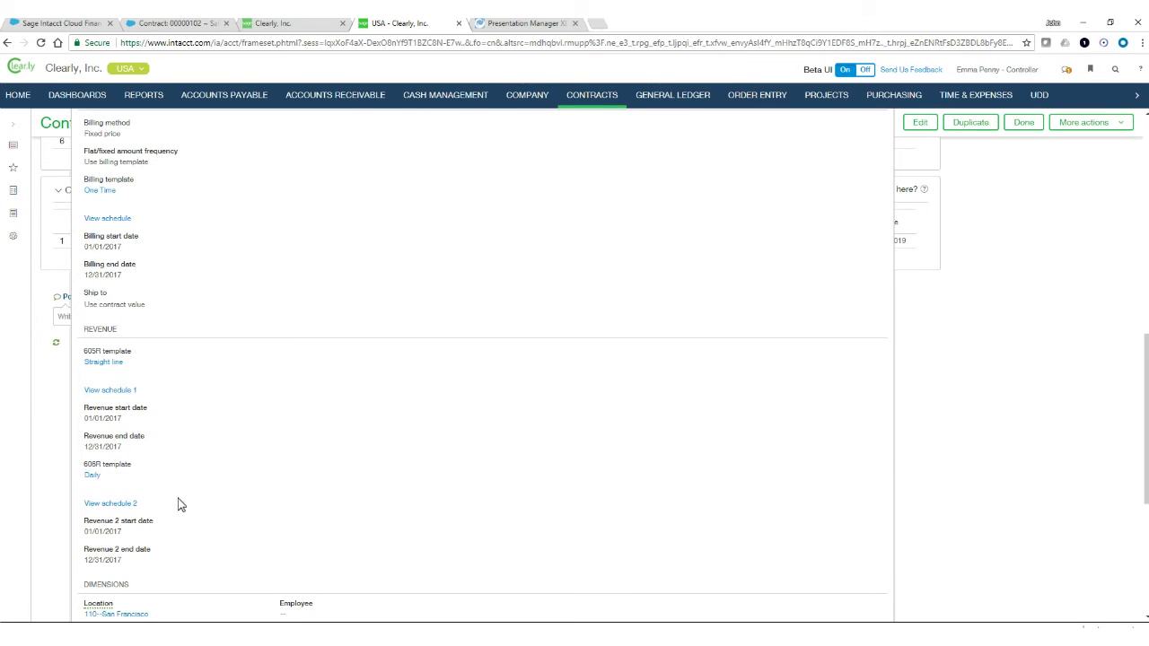
click(115, 507)
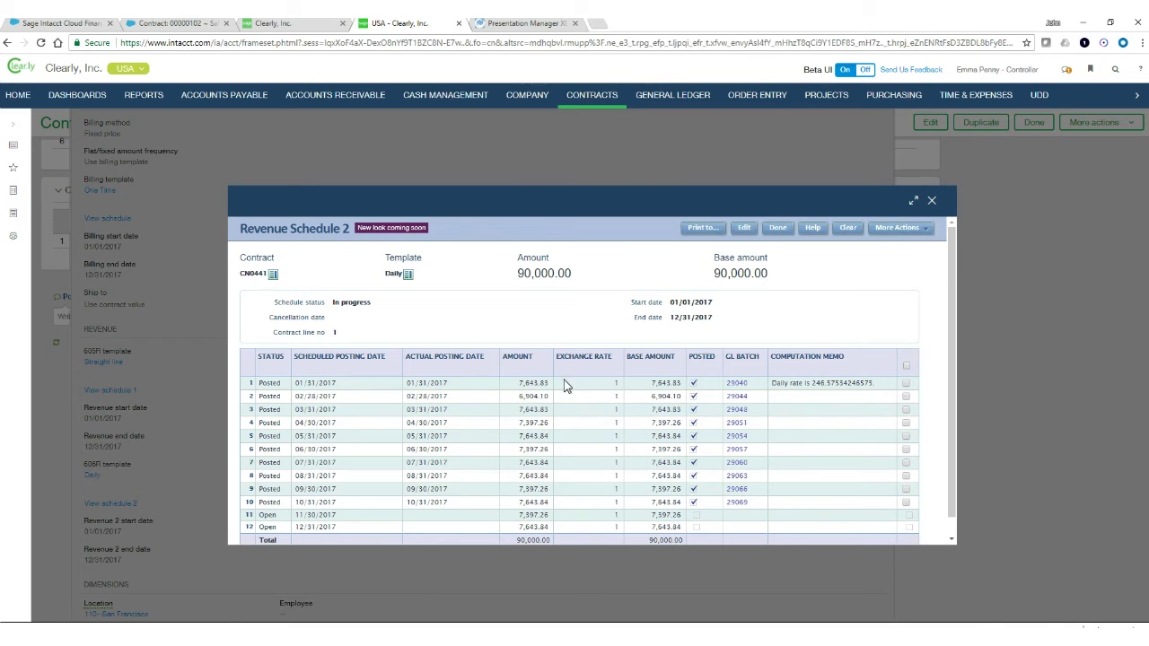
click(933, 200)
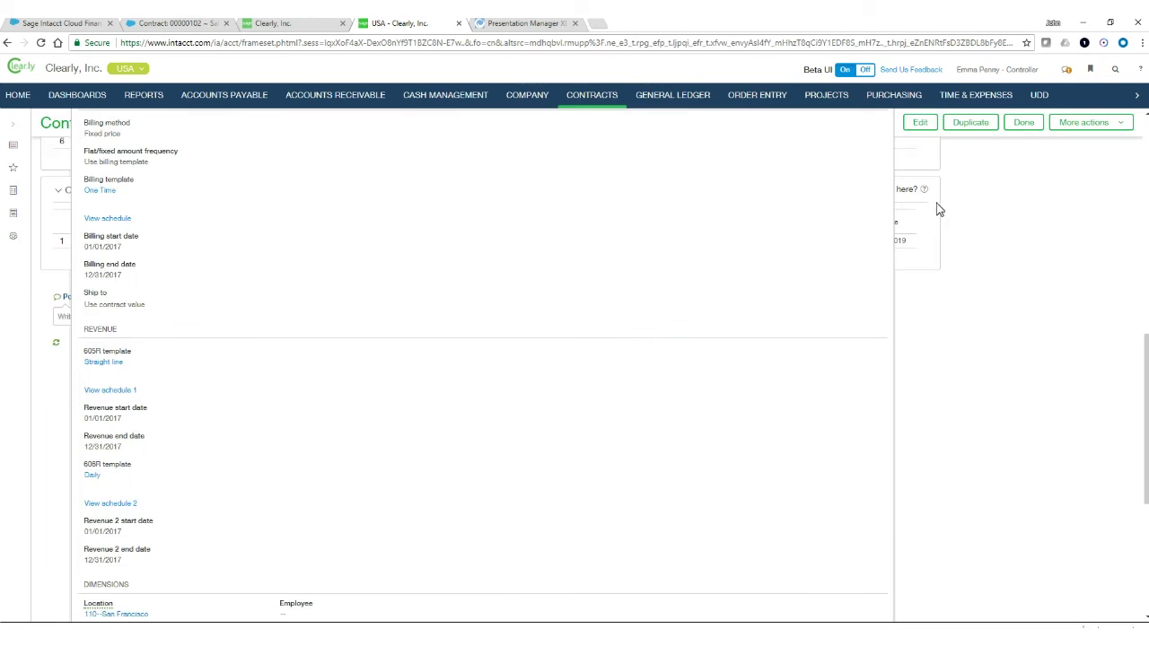
drag(1146, 427, 1147, 536)
Collapse line 1's details, then expand and collapse the Implementation line's details
click(485, 610)
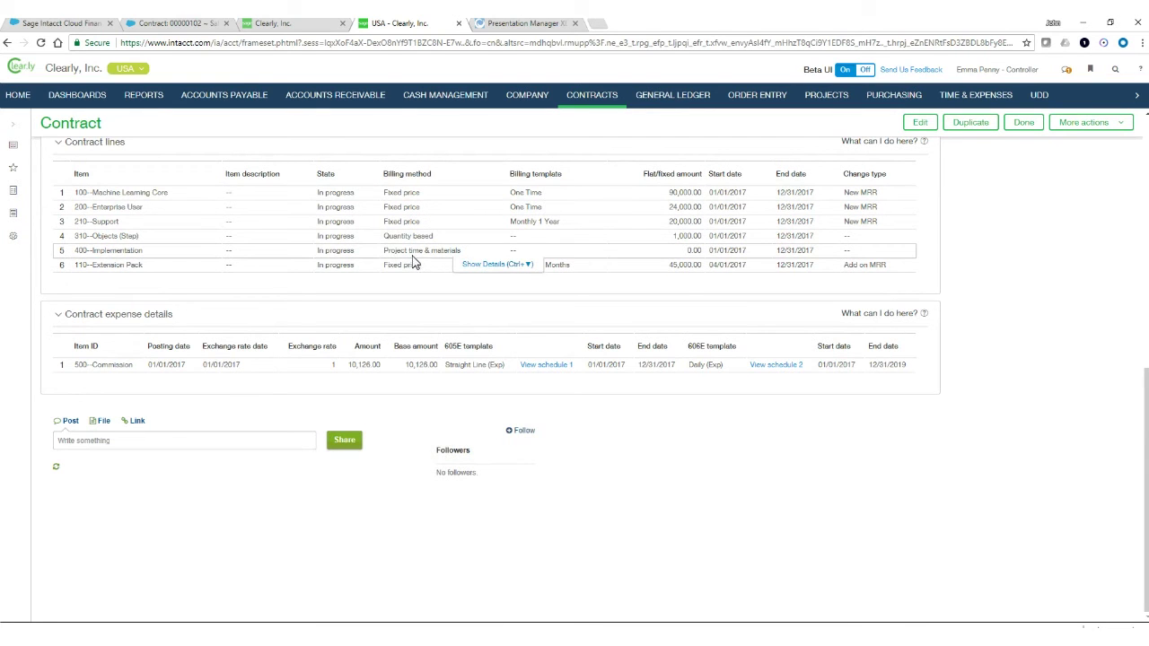
click(493, 266)
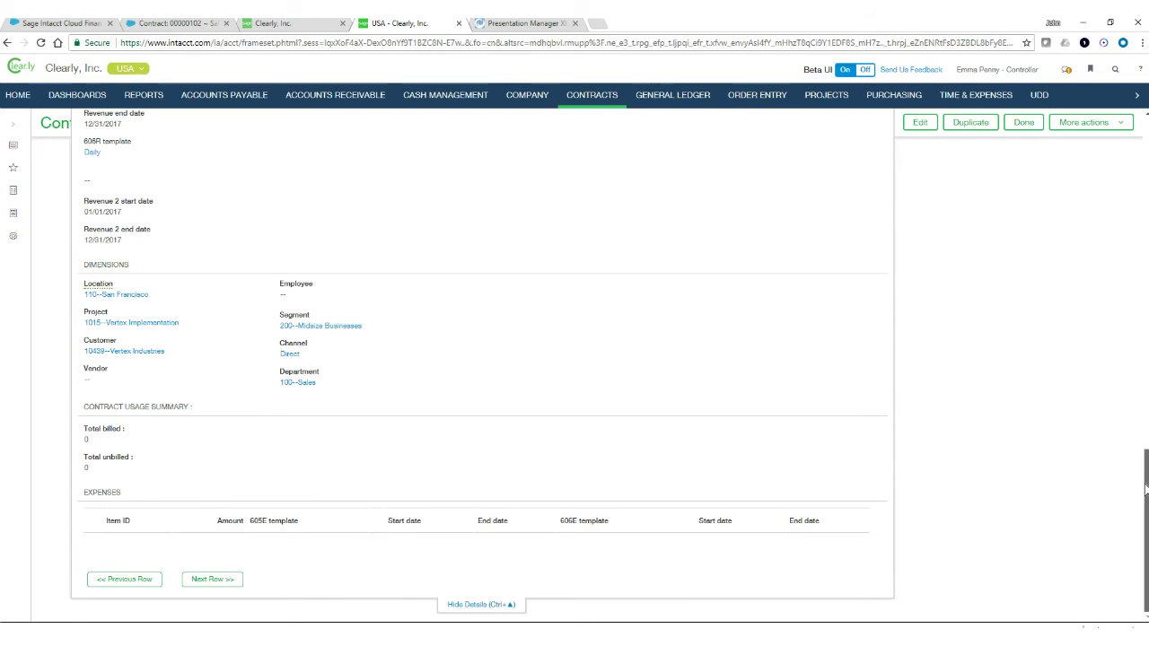
drag(1145, 489, 1146, 483)
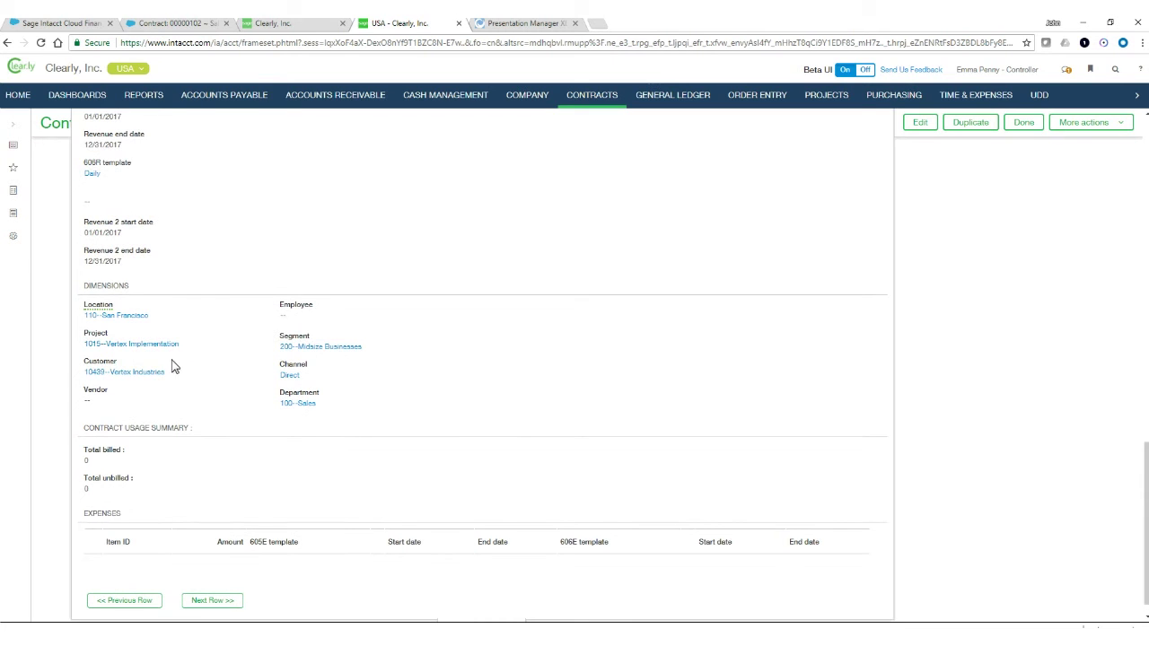
click(136, 353)
scroll(1146, 488, down, 1)
click(500, 608)
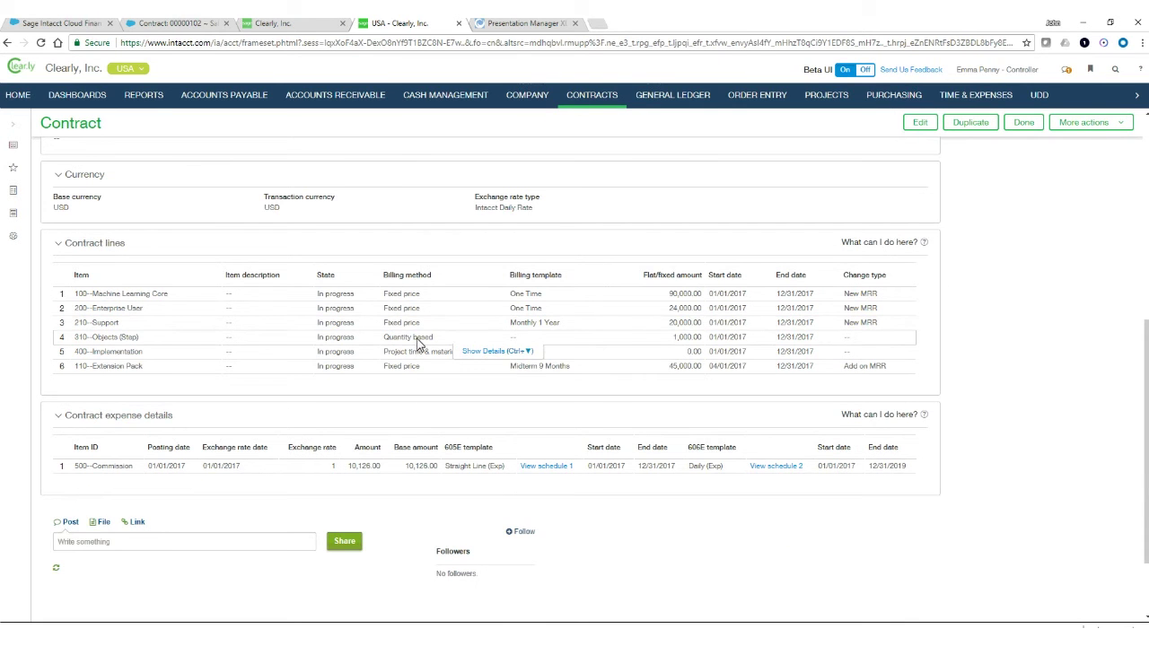
Check the Objects (Step) line's details, then return to the top of contract CN0441
click(495, 355)
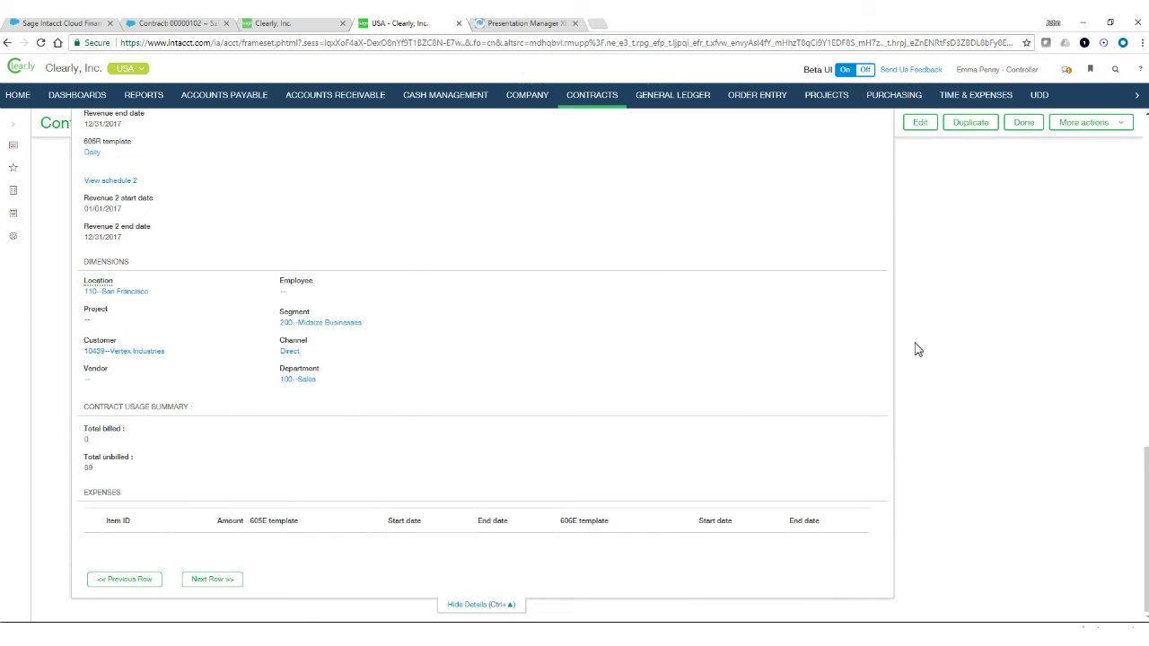
mouse_move(1145, 471)
mouse_down()
mouse_move(1141, 322)
mouse_move(1144, 474)
mouse_up()
click(481, 605)
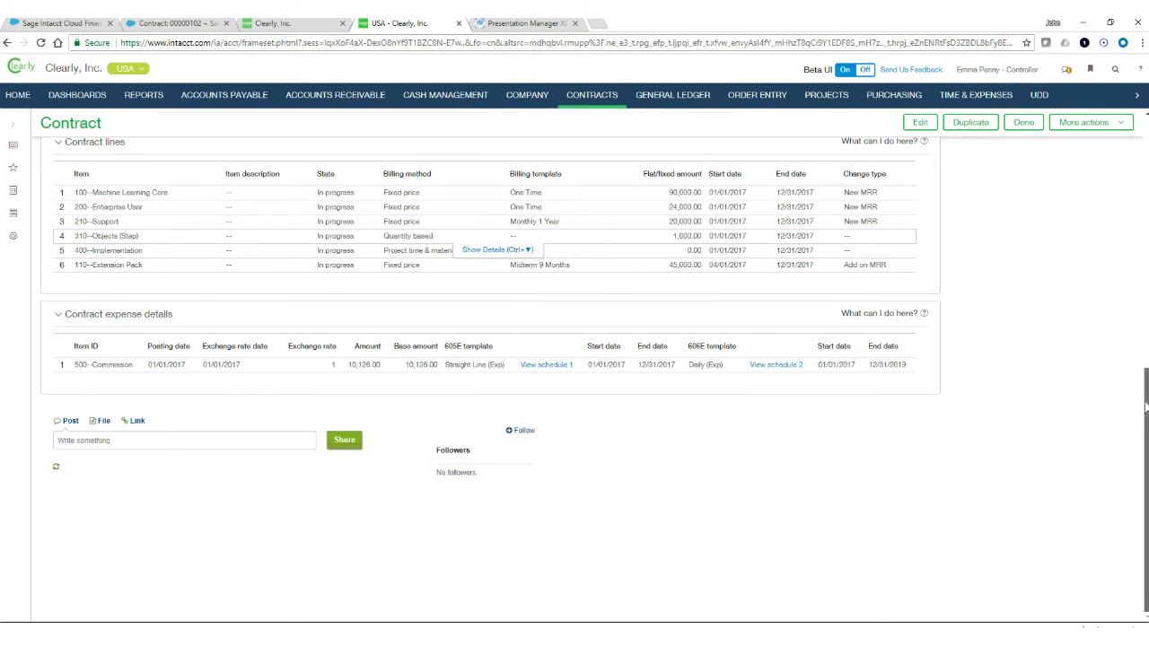
scroll(1136, 342, up, 3)
drag(1136, 333, 1140, 151)
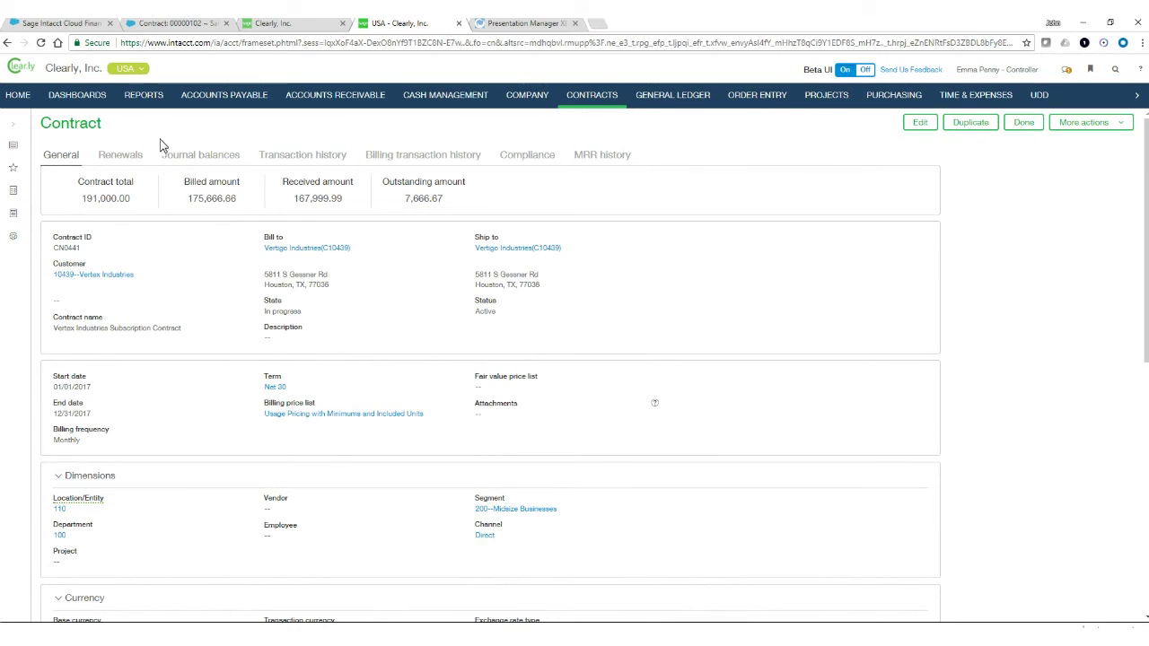
Show the Transaction history tab and scroll through the Journal 1 entries from 01/01/2017
click(289, 158)
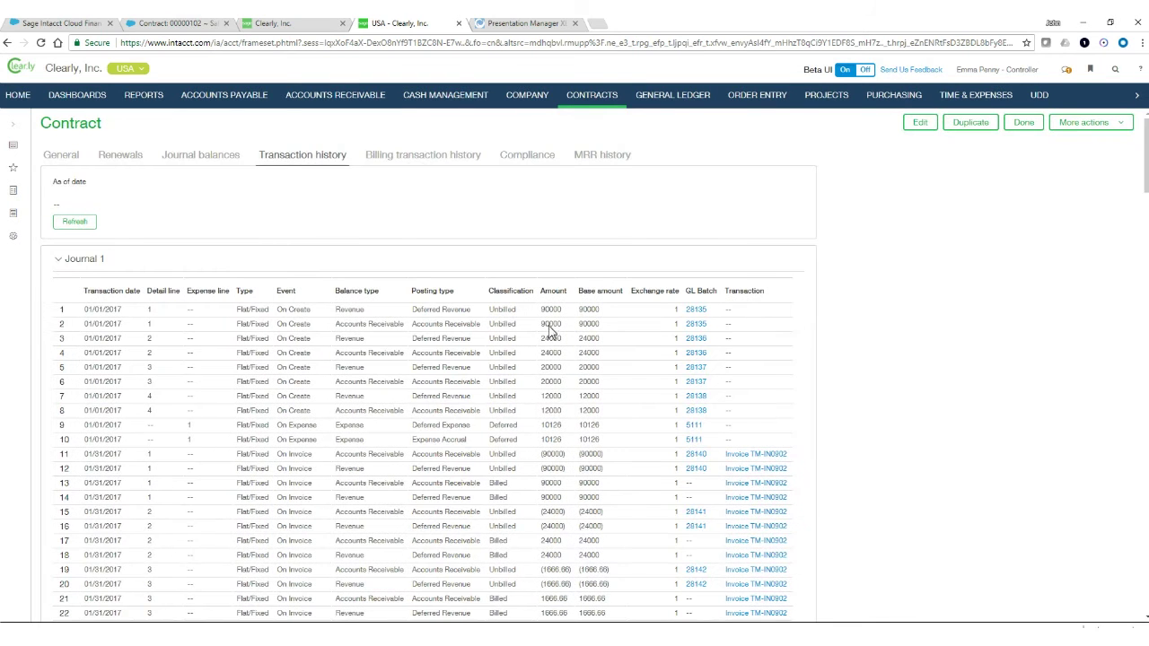
click(286, 299)
scroll(1147, 133, down, 6)
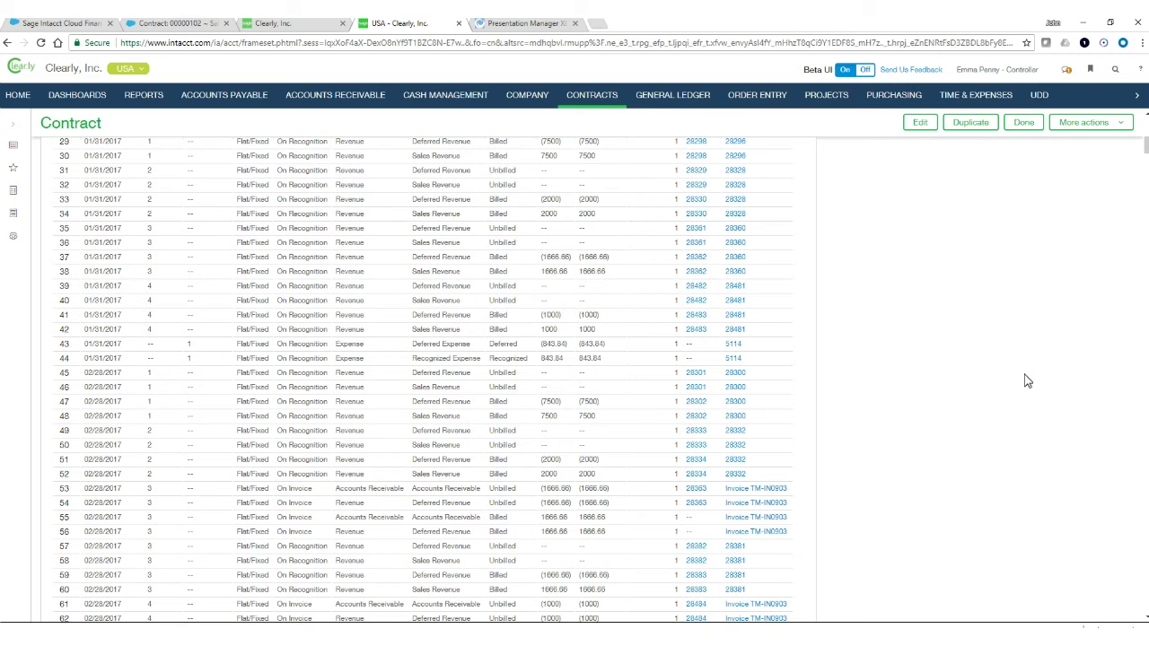
drag(1146, 146, 1145, 128)
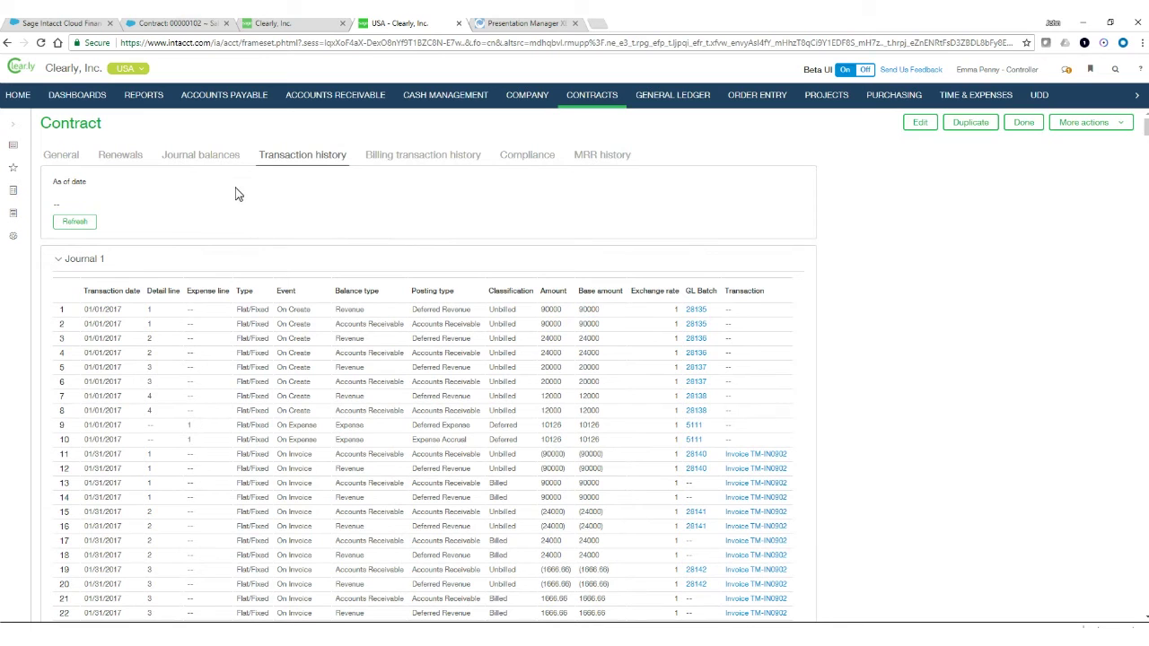
Review Journal 1 balances: 34,333.34 deferred revenue, 156,666.66 sales revenue, 191,000.00 total
click(204, 161)
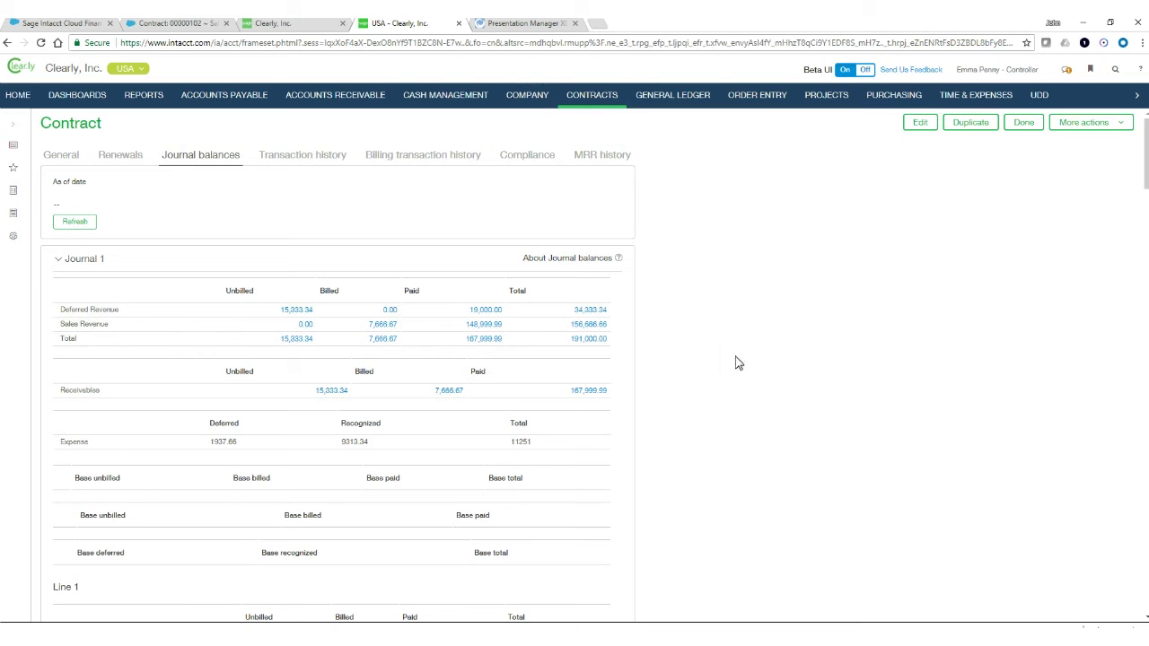
drag(1145, 146, 1145, 169)
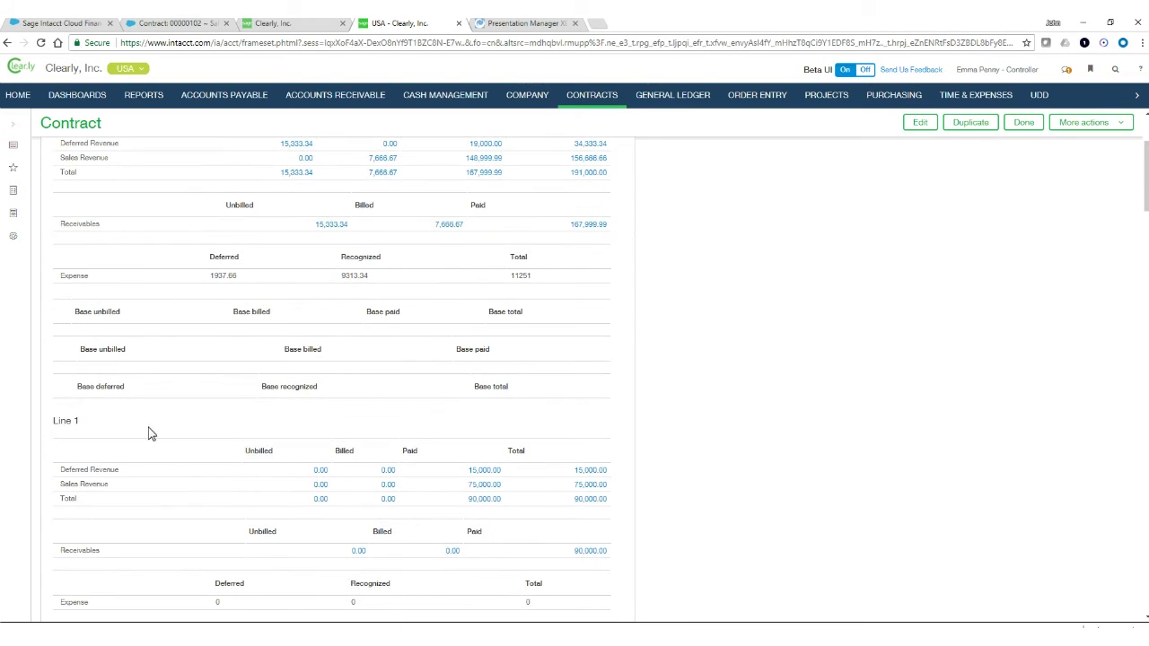
triple_click(54, 427)
click(89, 435)
drag(1145, 198, 1143, 162)
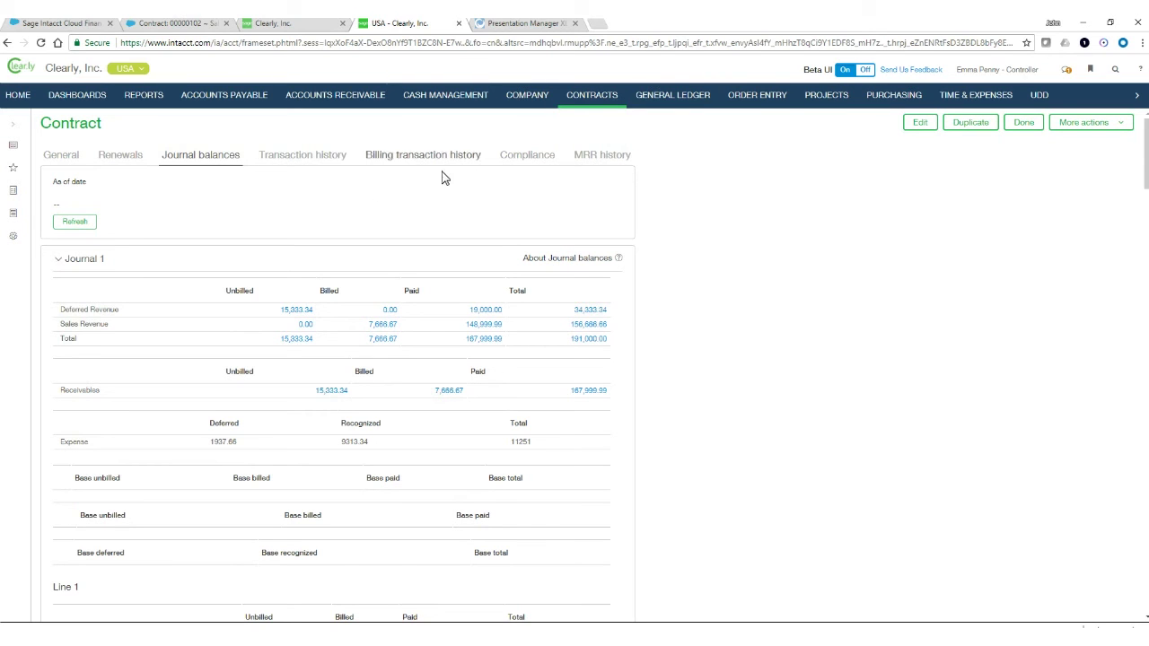
Show the contract's billing transaction history of ten invoices, then bring up the Bookmarks list
click(431, 162)
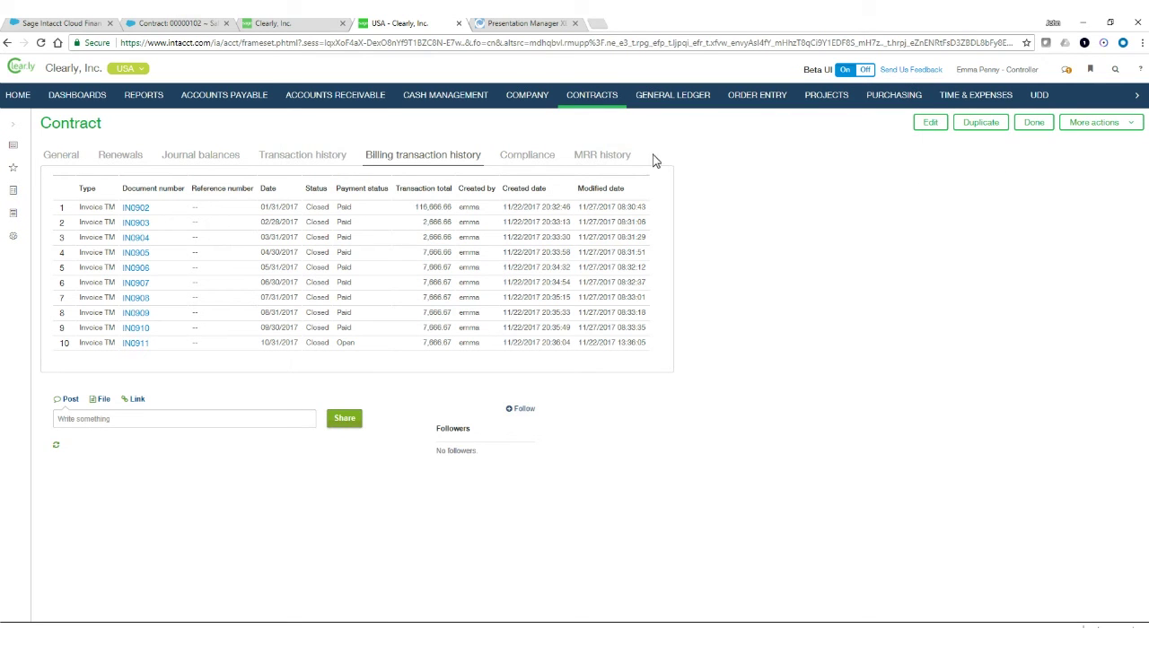
click(1095, 72)
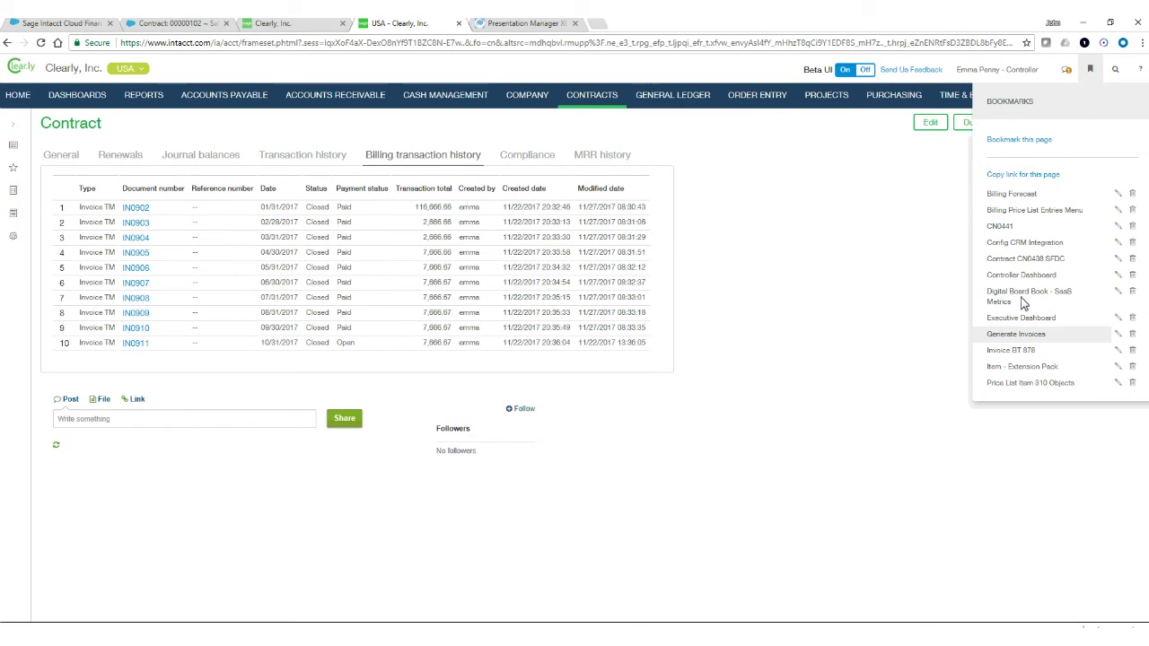
Open Generate Invoices and set invoice date, GL post date and as-of date to 11/30/2017
click(1011, 340)
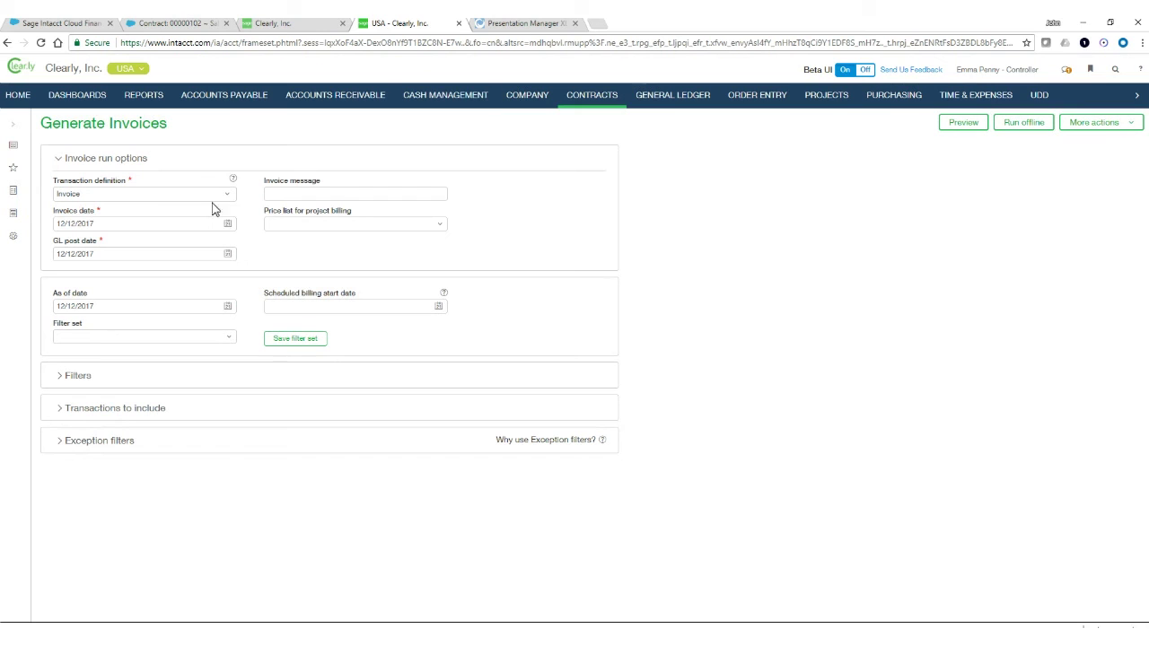
click(140, 227)
double_click(114, 226)
triple_click(113, 227)
text(11/30)
key(Tab)
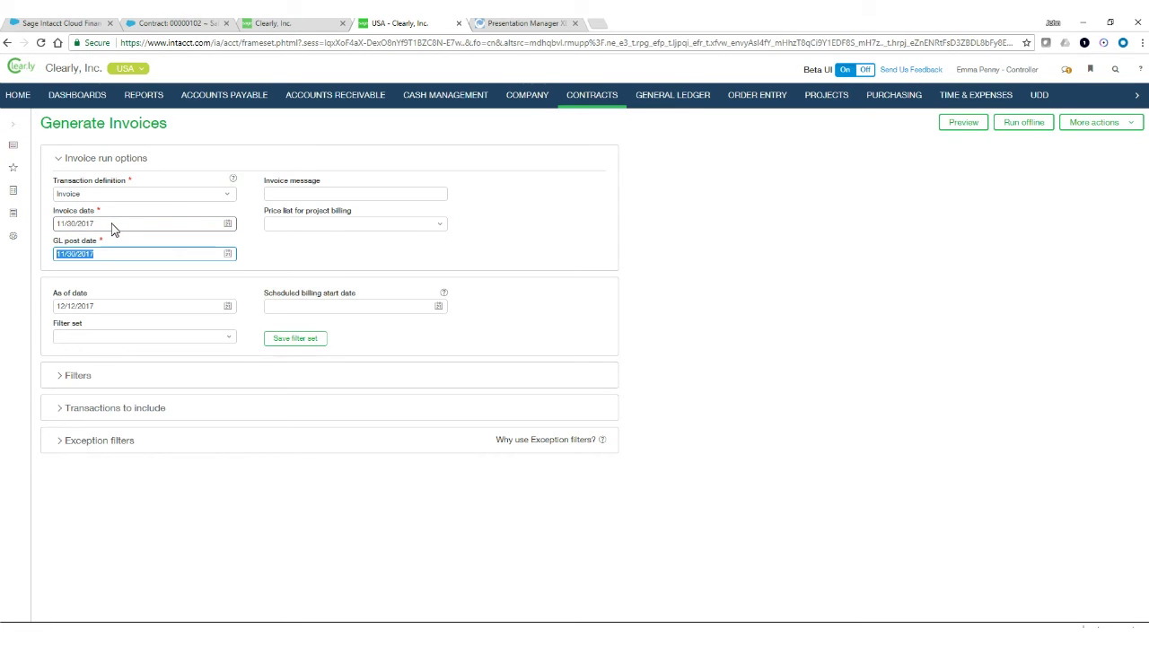
text(1130)
key(Tab)
key(Tab)
key(Tab)
text(1)
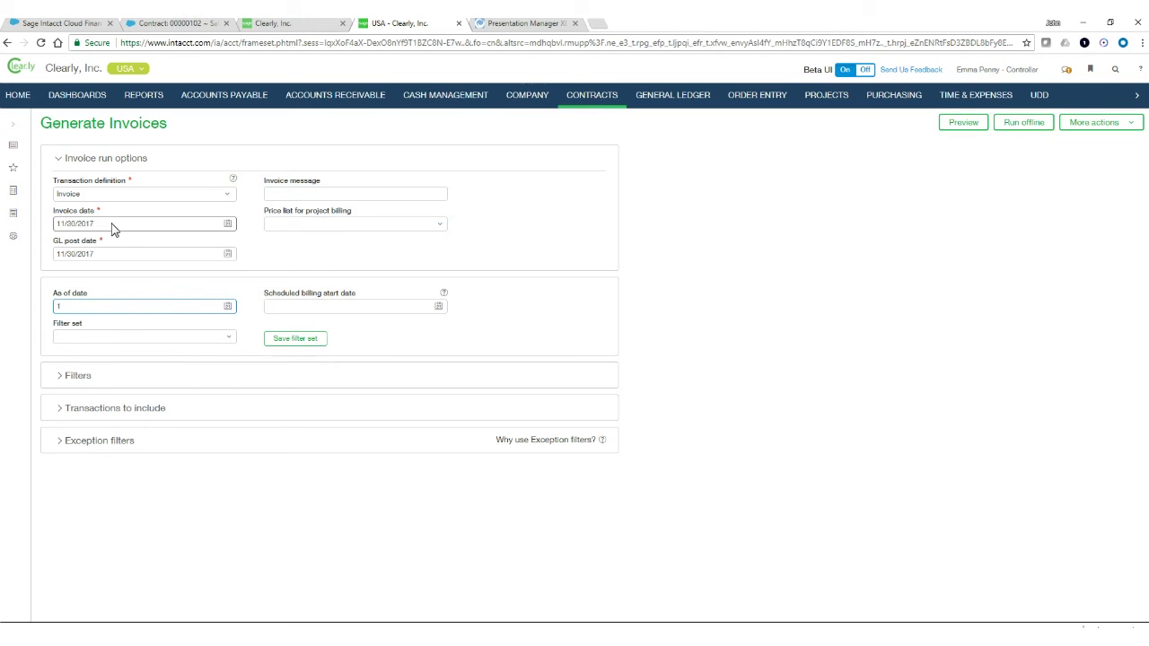
text(1/30)
key(Tab)
Expand Filters and filter the invoice run to contract cn0441
click(63, 376)
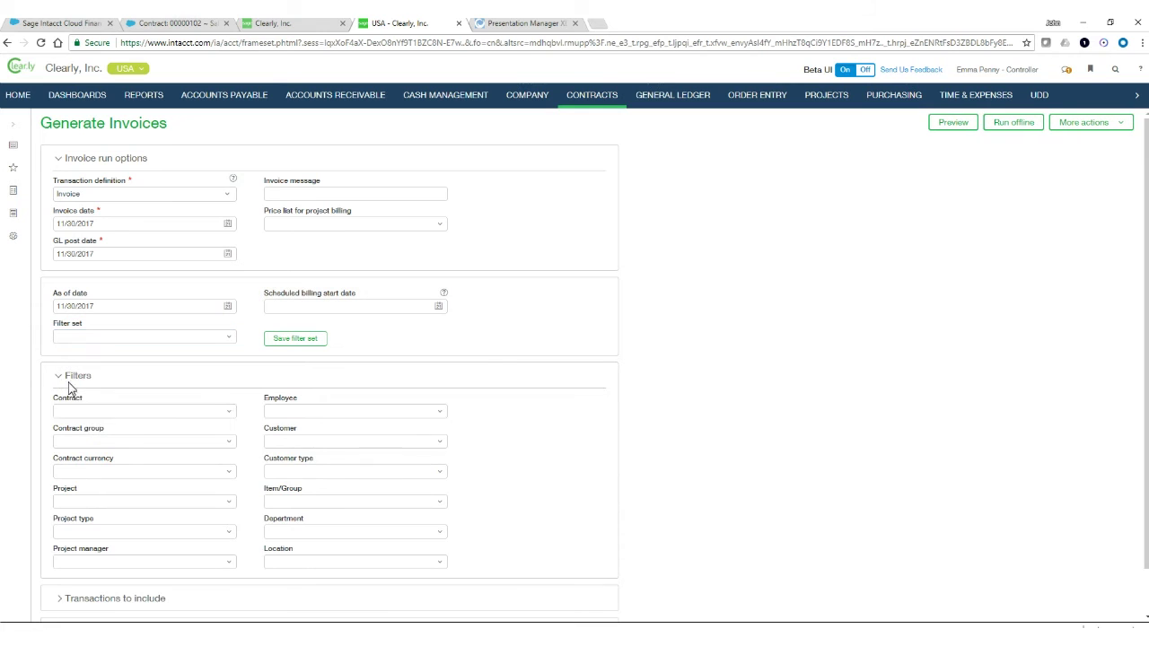
click(98, 413)
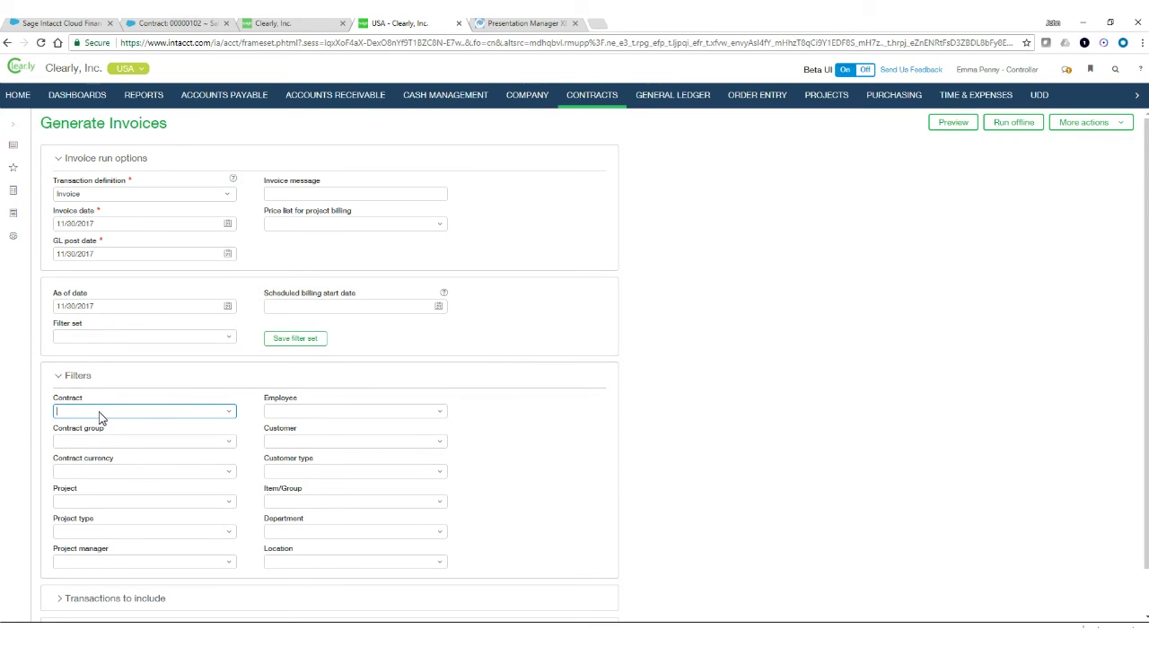
click(101, 417)
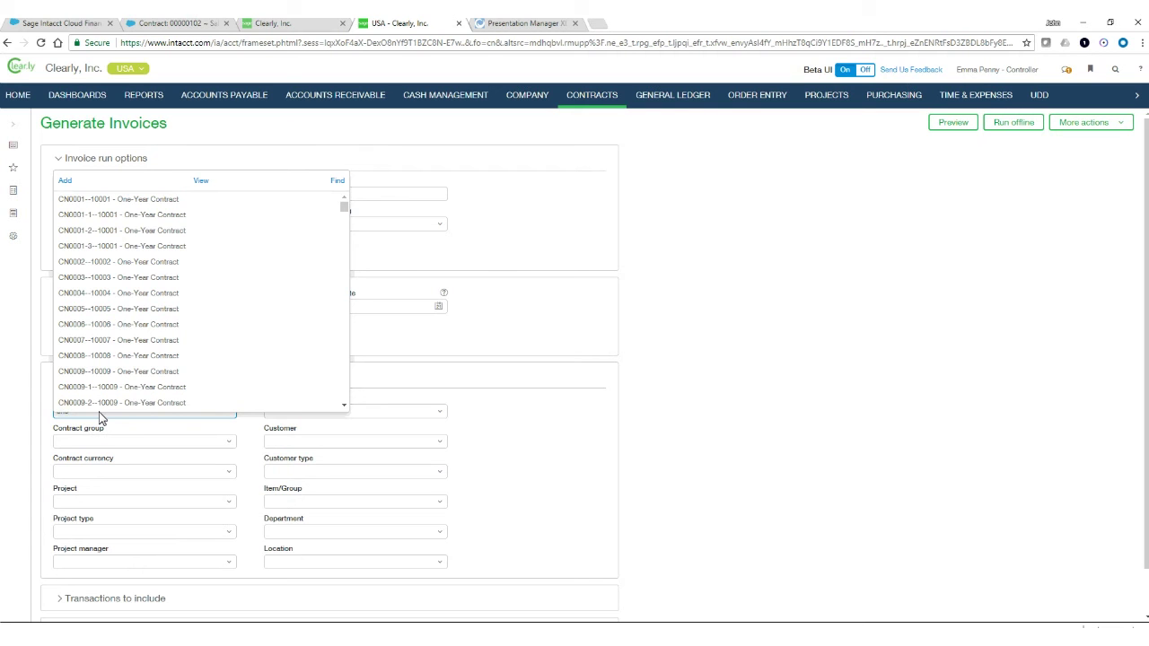
text(cn0441)
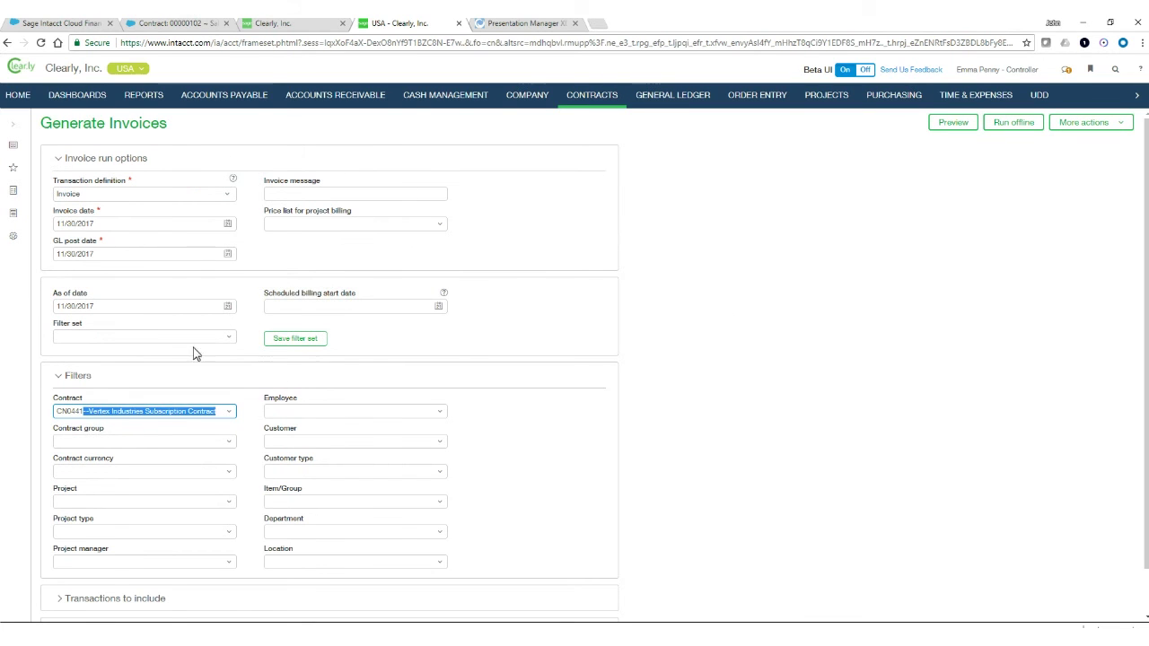
Preview the CN0441 invoice run and open the USD 15,932.48 invoice for review
click(959, 132)
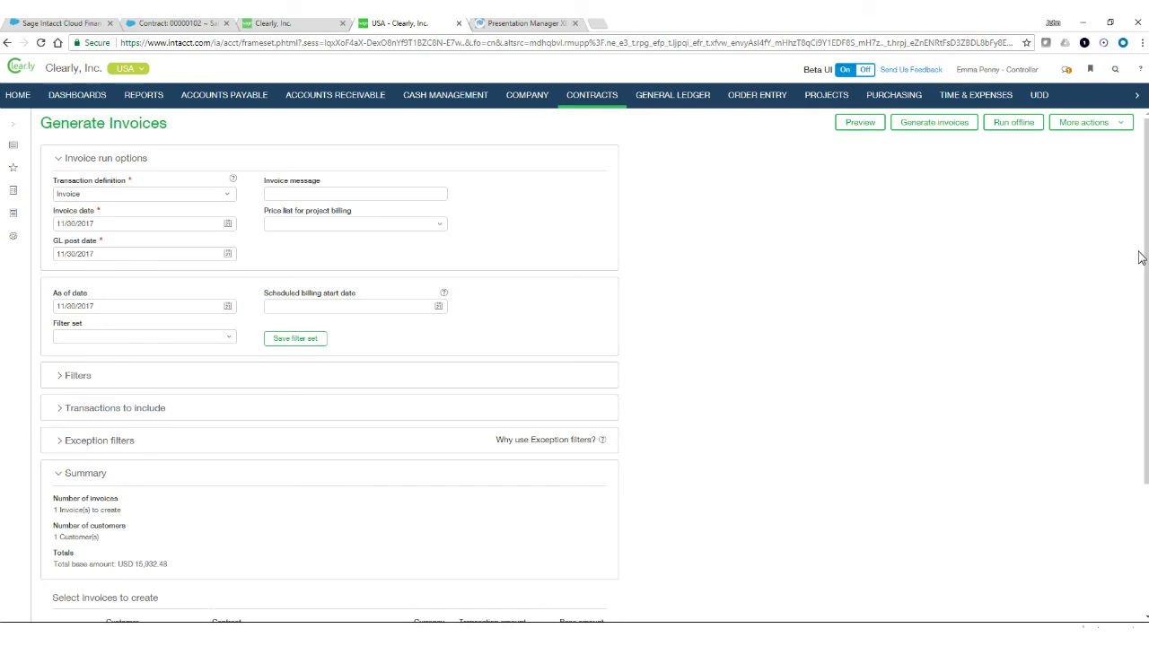
drag(1143, 255, 1143, 371)
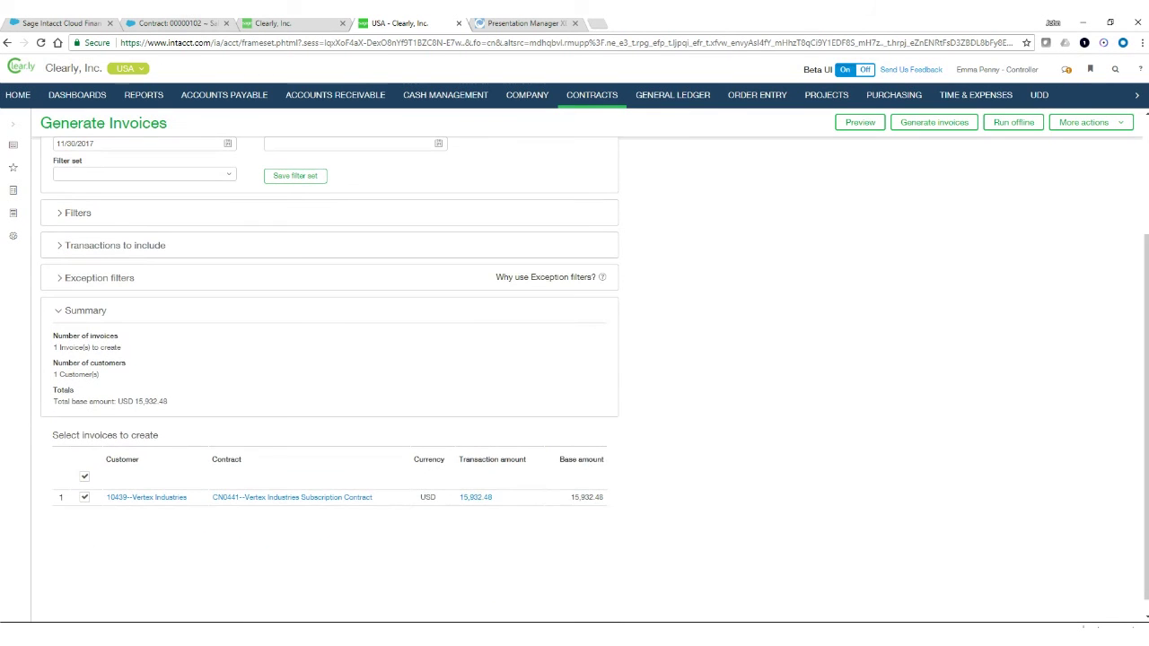
click(474, 499)
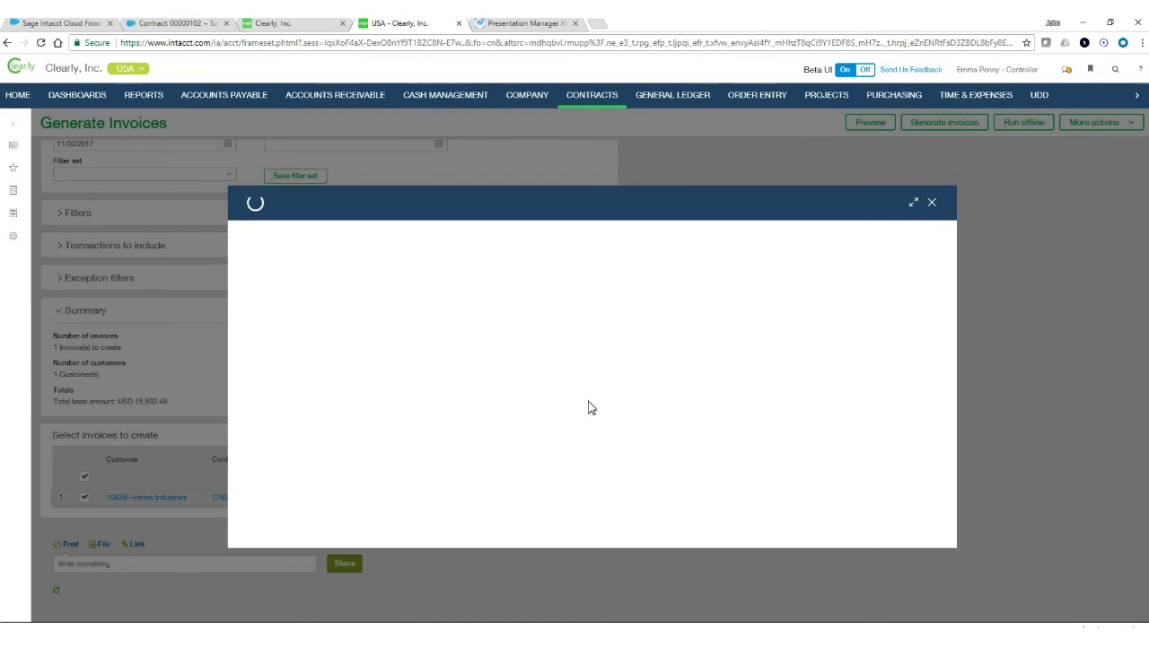
Enlarge the 15,932.48 invoice review and read its billing schedule, usage, timesheet and expense entries
click(914, 202)
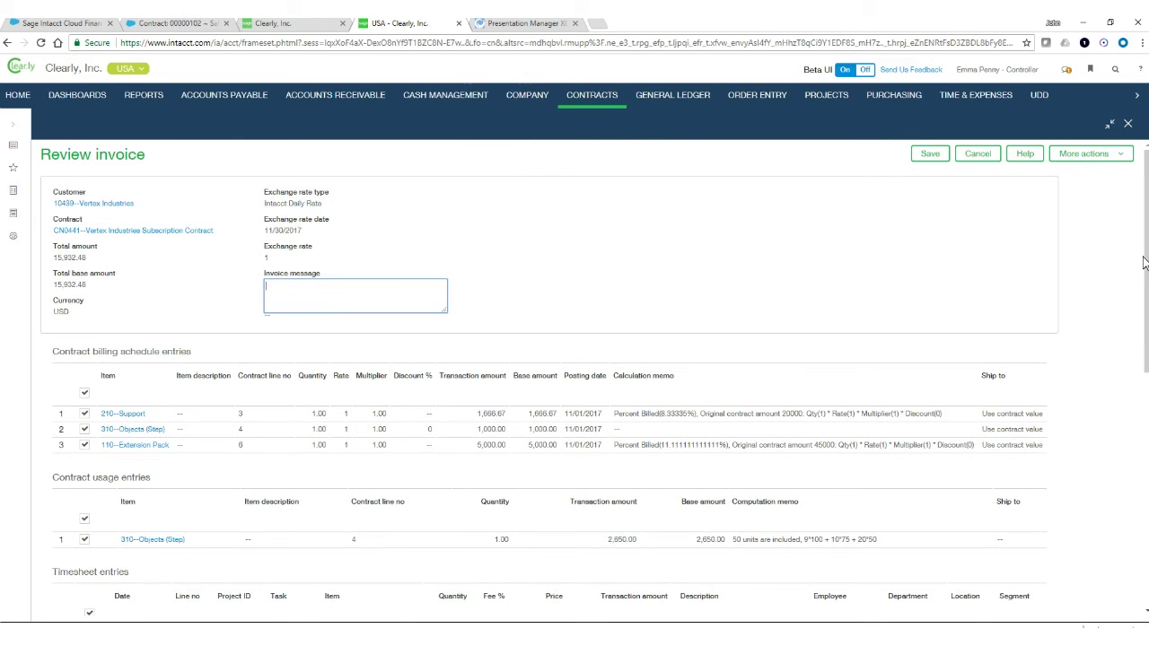
scroll(1144, 260, down, 2)
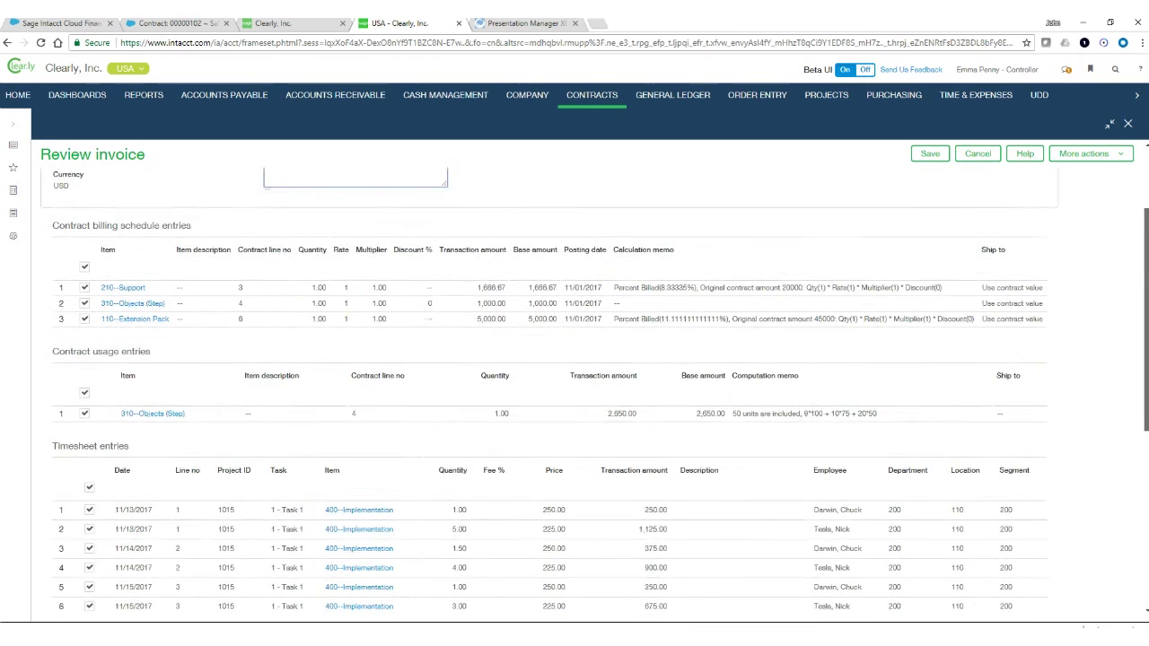
scroll(1138, 330, down, 1)
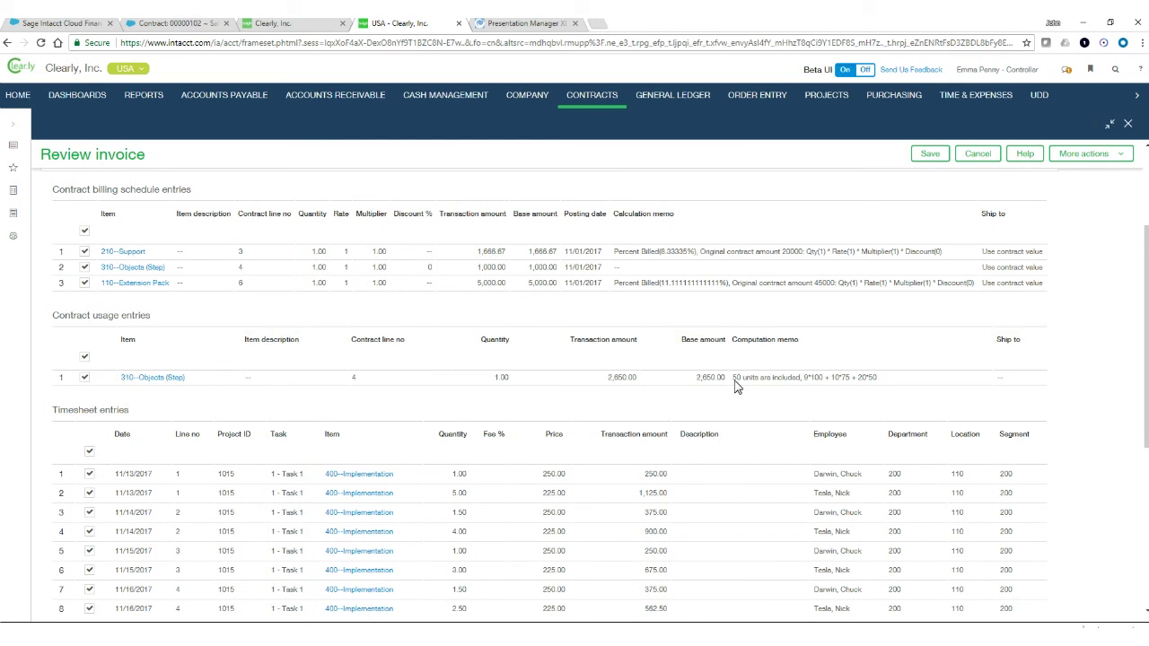
drag(734, 383, 894, 386)
click(893, 386)
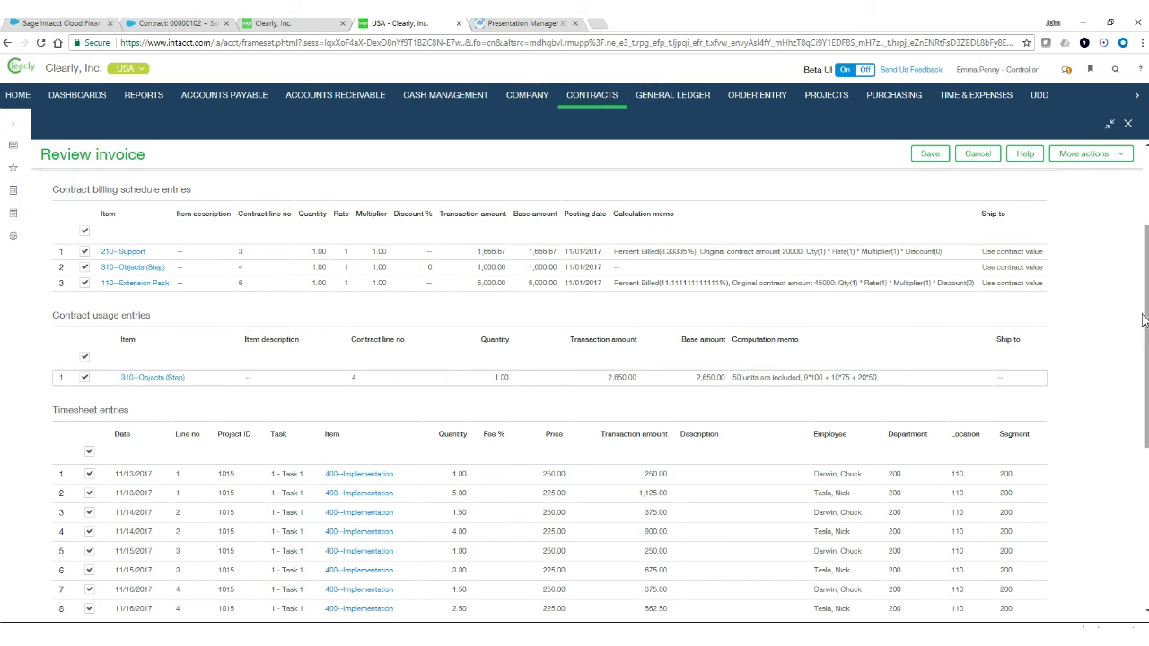
scroll(1145, 312, down, 2)
drag(1146, 312, 1146, 404)
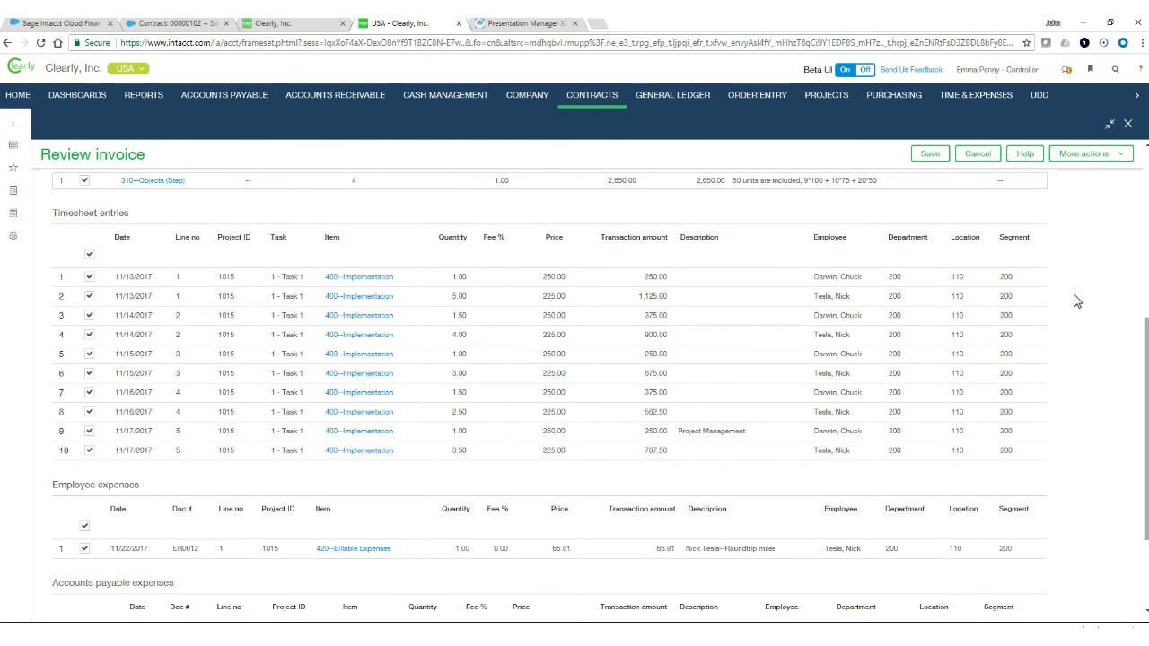
drag(1145, 373, 1144, 221)
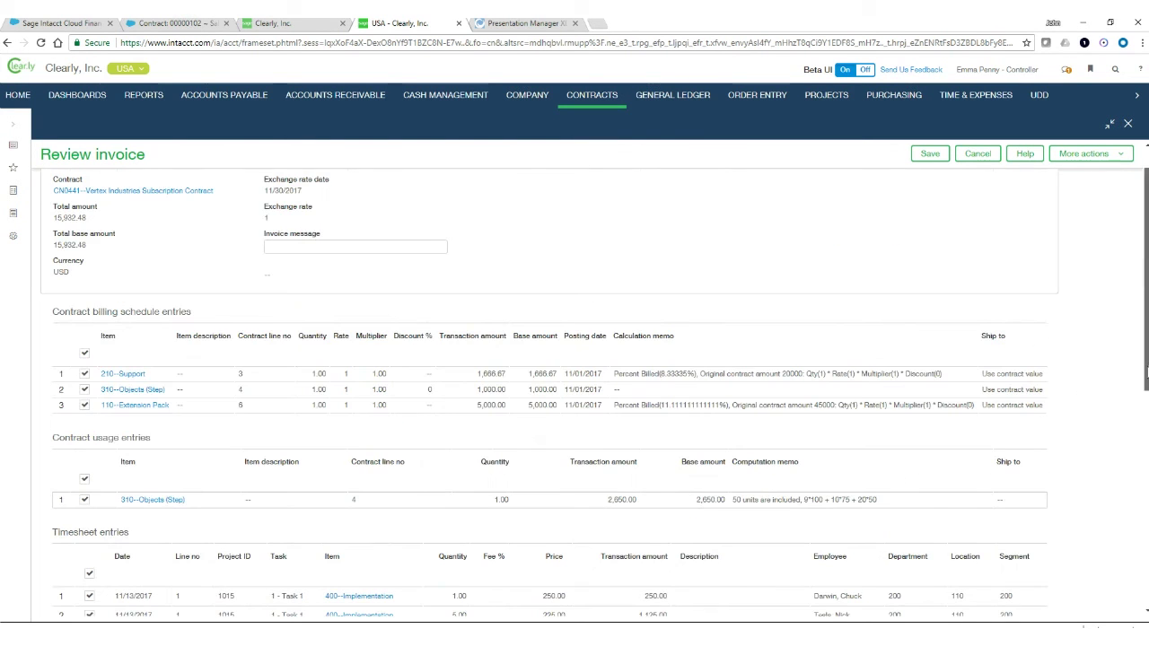
Cancel the invoice review and open Contracts Forecasting from the Dashboards list
click(978, 154)
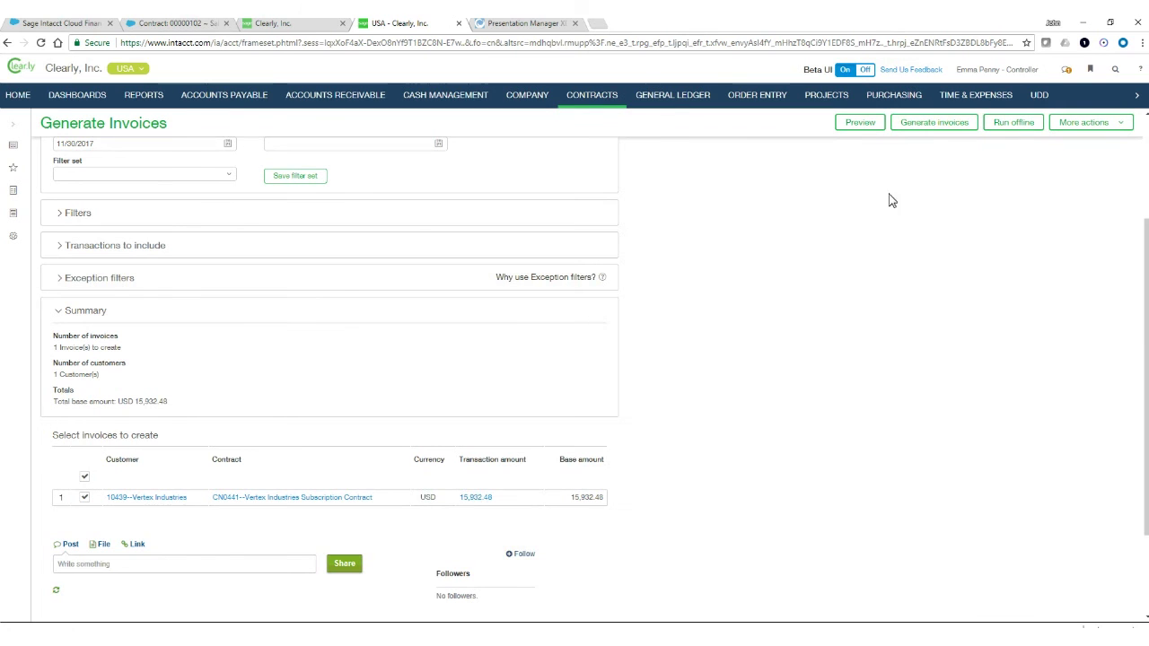
click(918, 132)
click(79, 100)
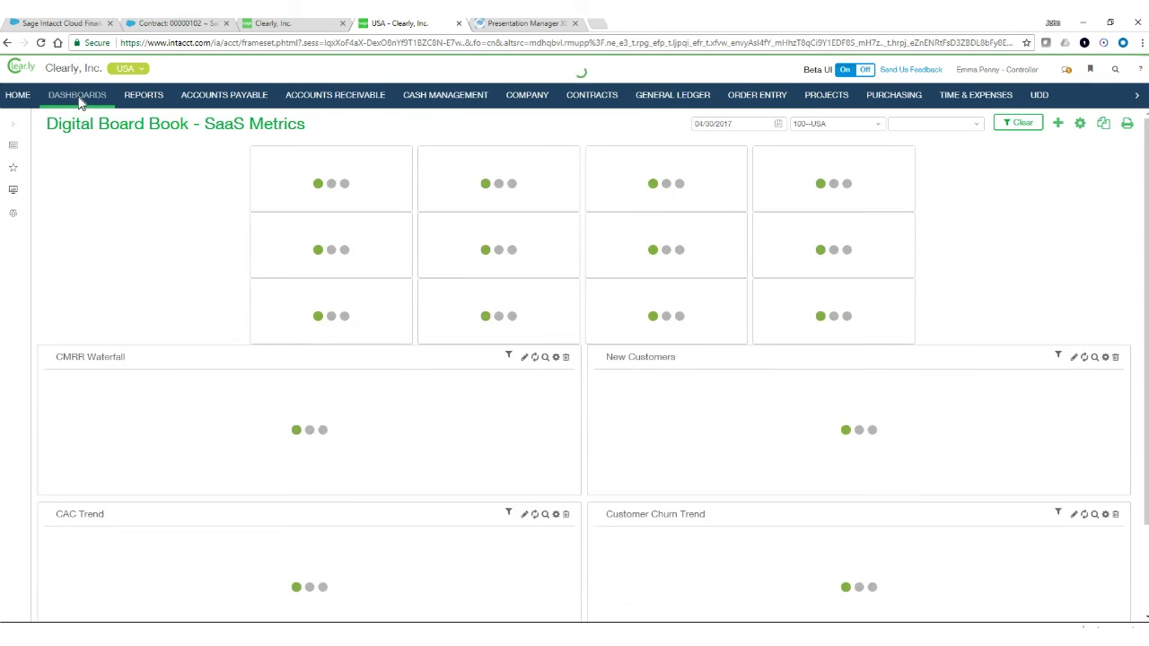
click(14, 132)
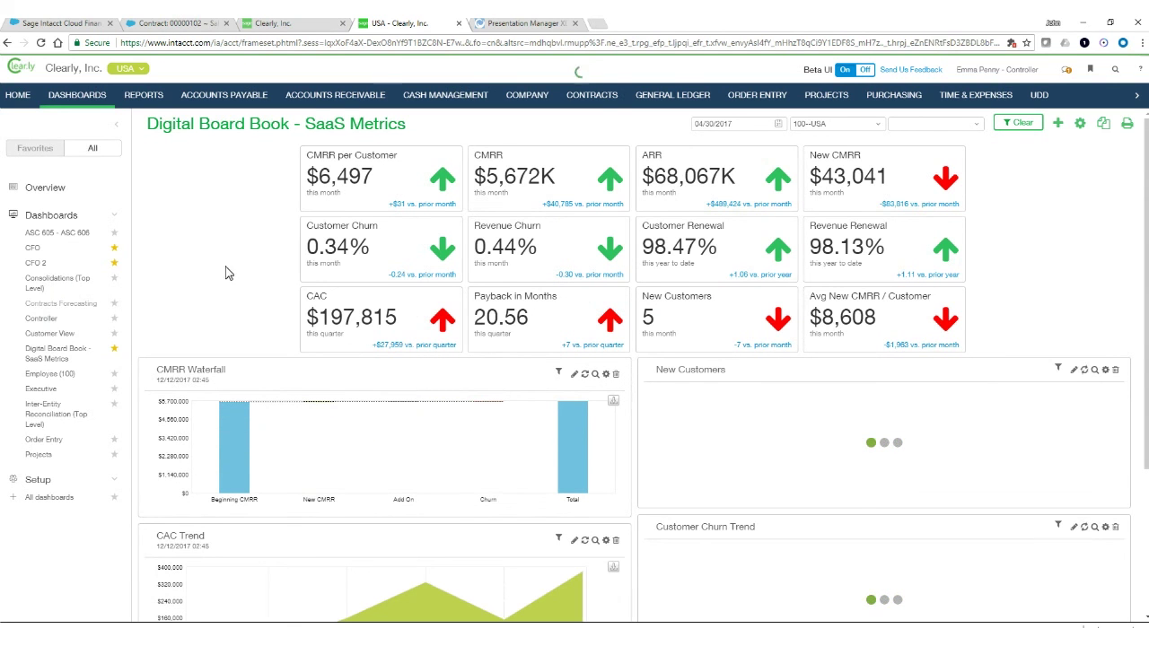
Collapse the Dashboards sidebar so the Revenue Forecast Boston table fills the page
click(119, 127)
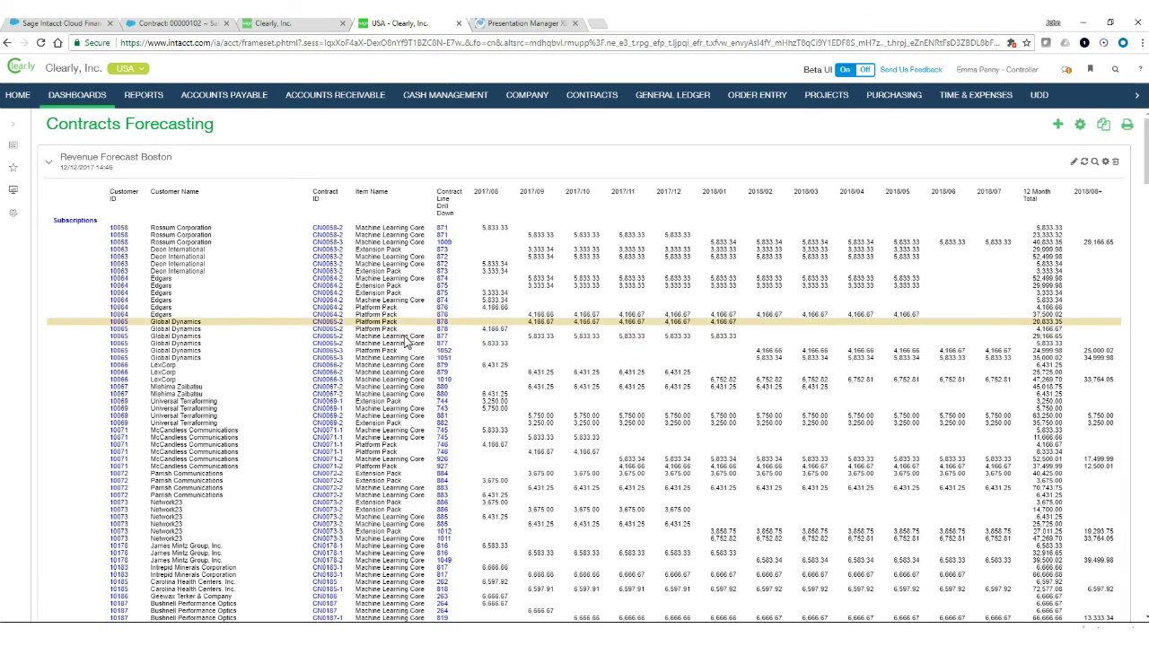
Collapse the Revenue Forecast Boston and Billing Forecast Boston sections to reveal Cash Forecast Boston
click(49, 164)
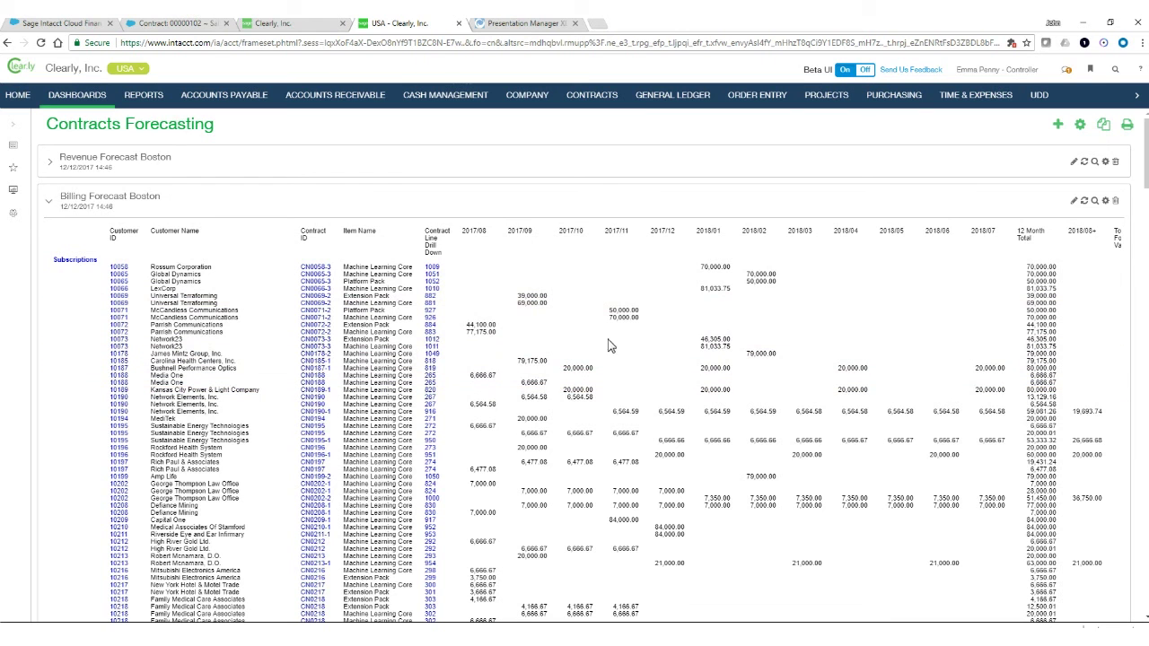
click(51, 206)
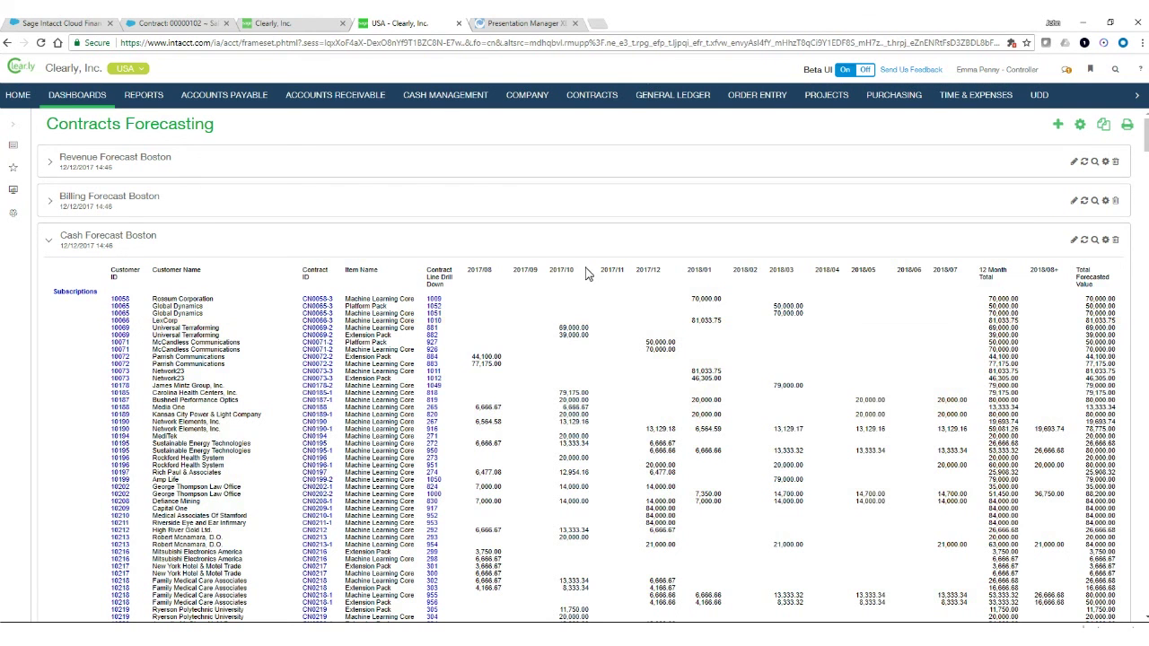
Open the ASC 605 - ASC 606 dashboard and view its 51,690.63 revenue difference
click(16, 133)
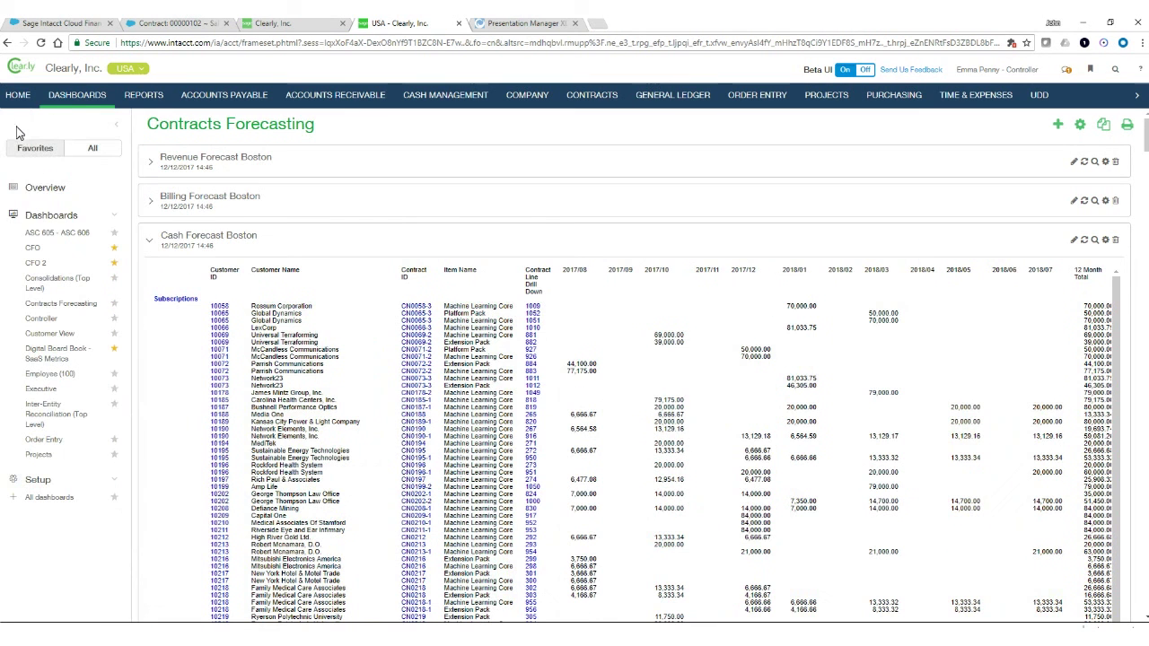
click(57, 233)
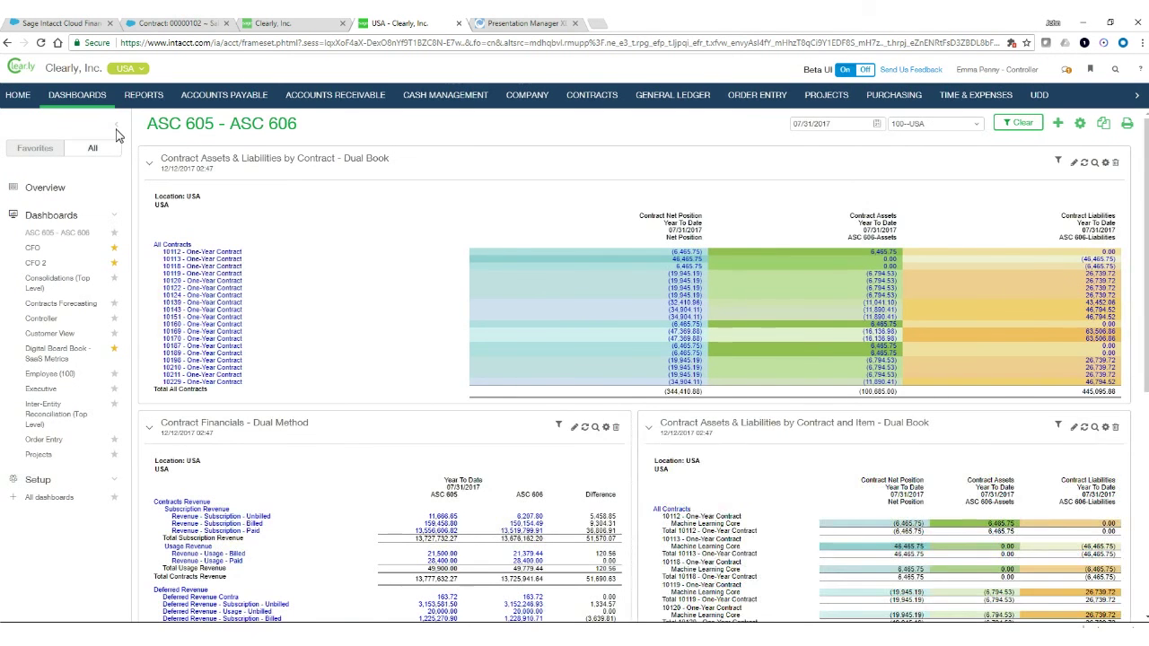
click(116, 129)
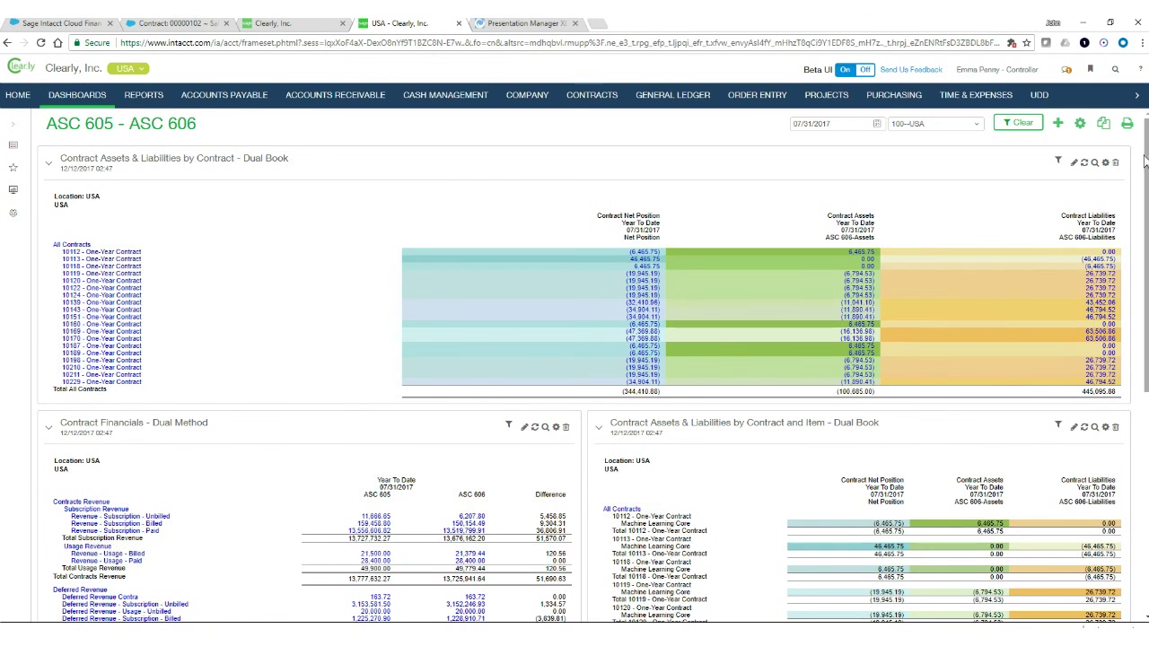
scroll(1146, 158, down, 3)
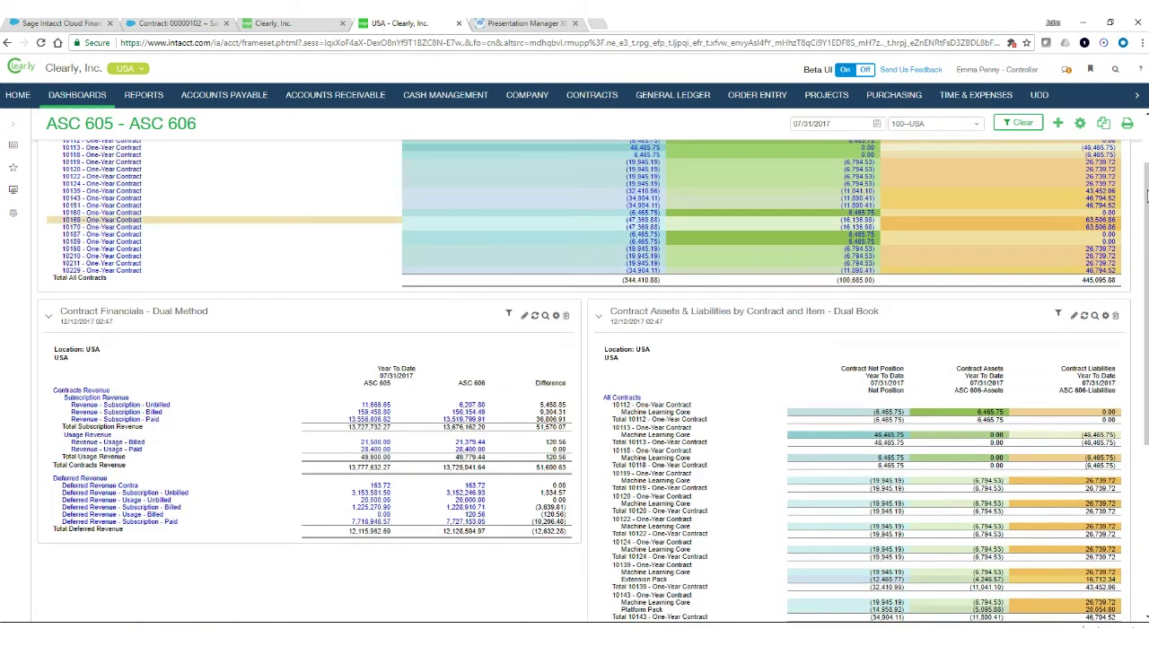
click(379, 384)
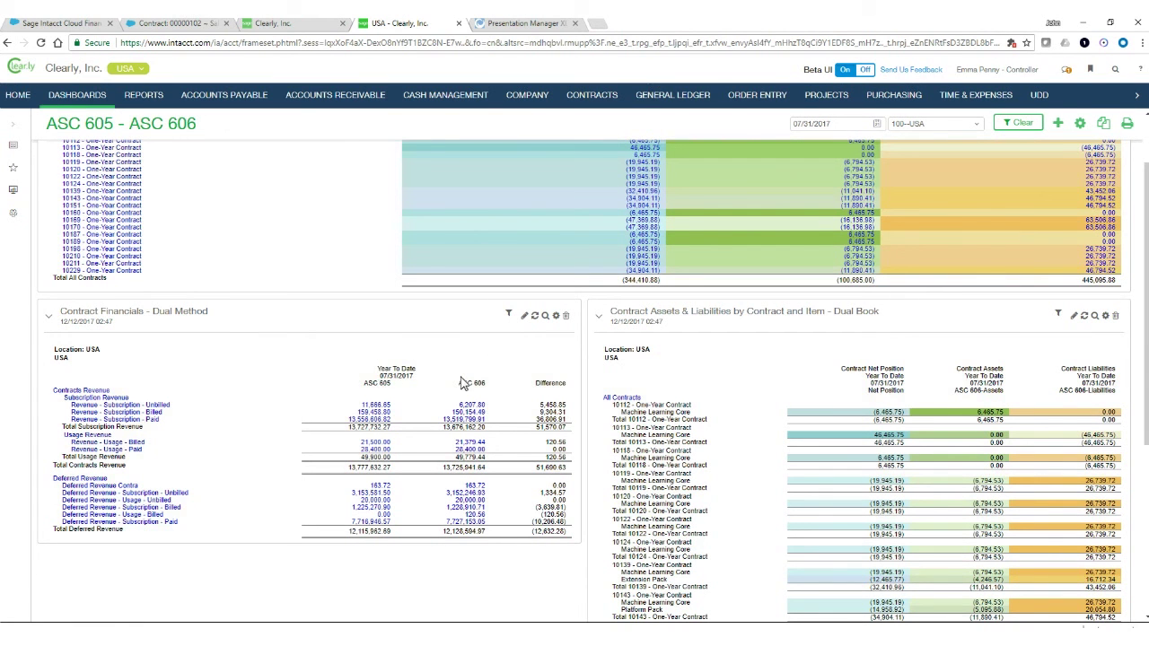
click(463, 385)
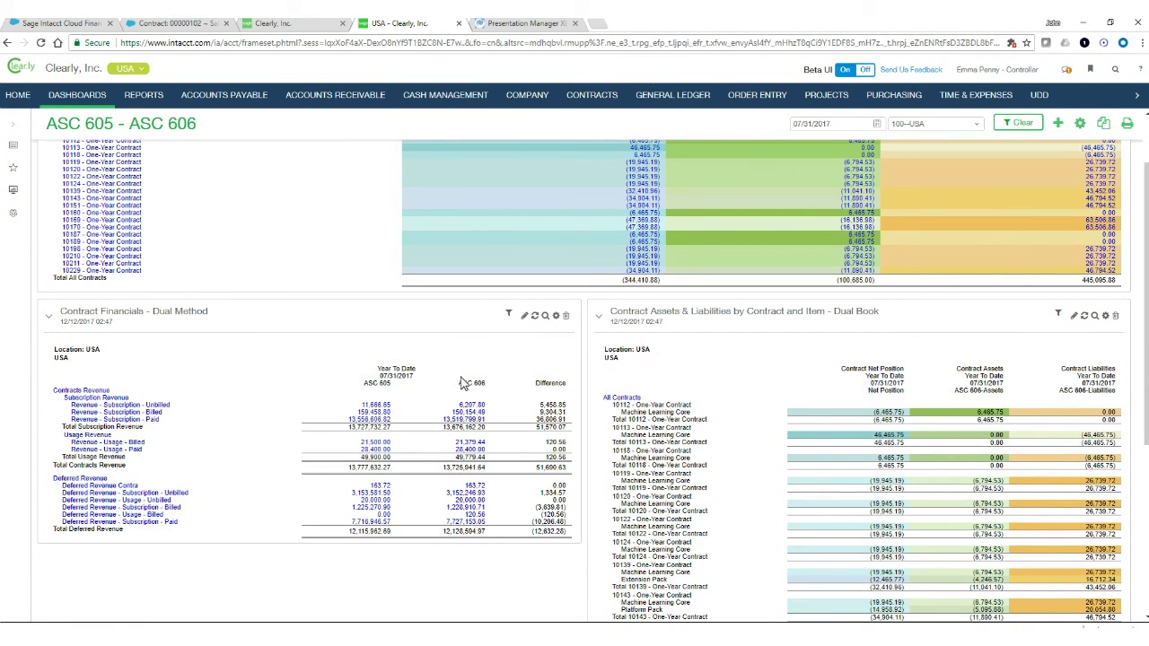